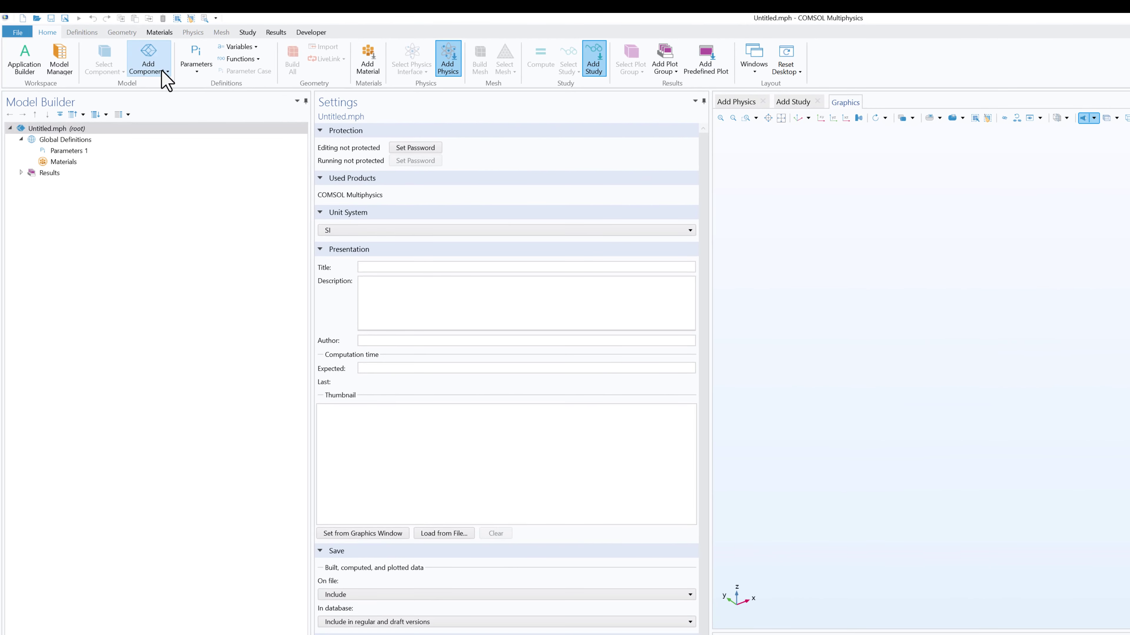
Add a 2D component to the model
{"action": "left_click", "coordinate": [162, 71]}
{"action": "key", "text": "Escape"}
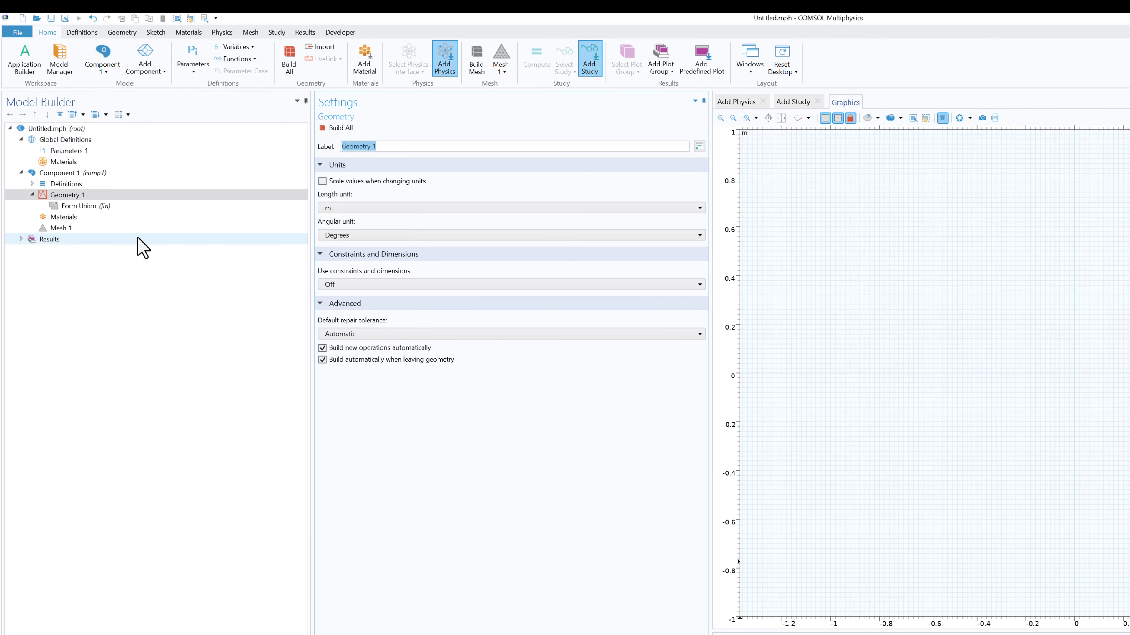
Sketch a solid circle centred at the origin with a radius of about 0.48 m
{"action": "left_click", "coordinate": [122, 32]}
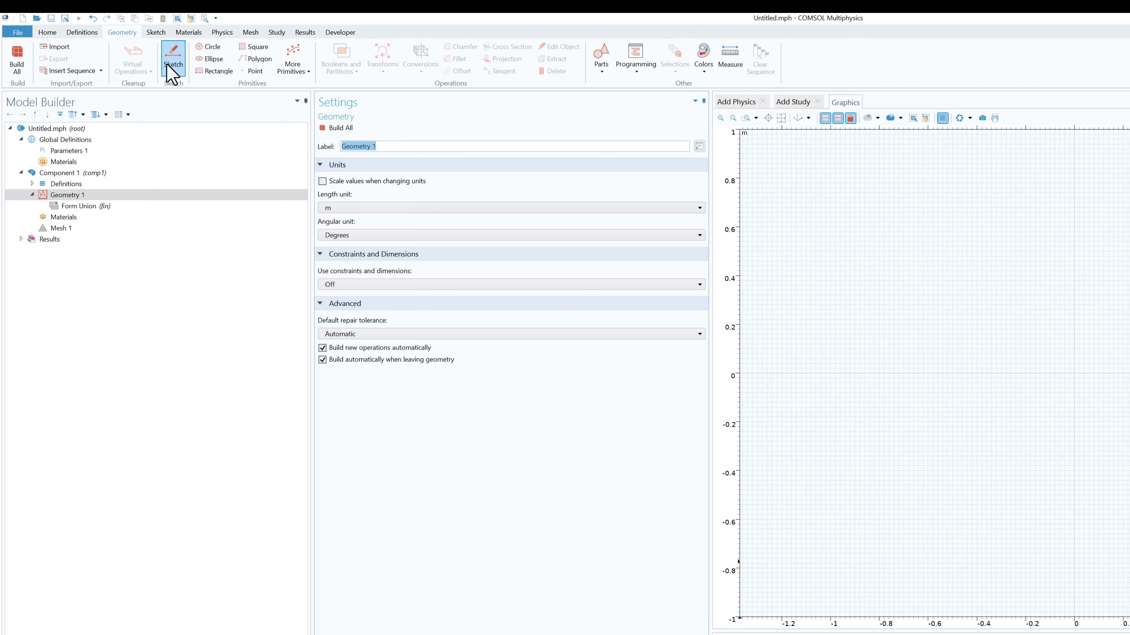
{"action": "left_click", "coordinate": [174, 62]}
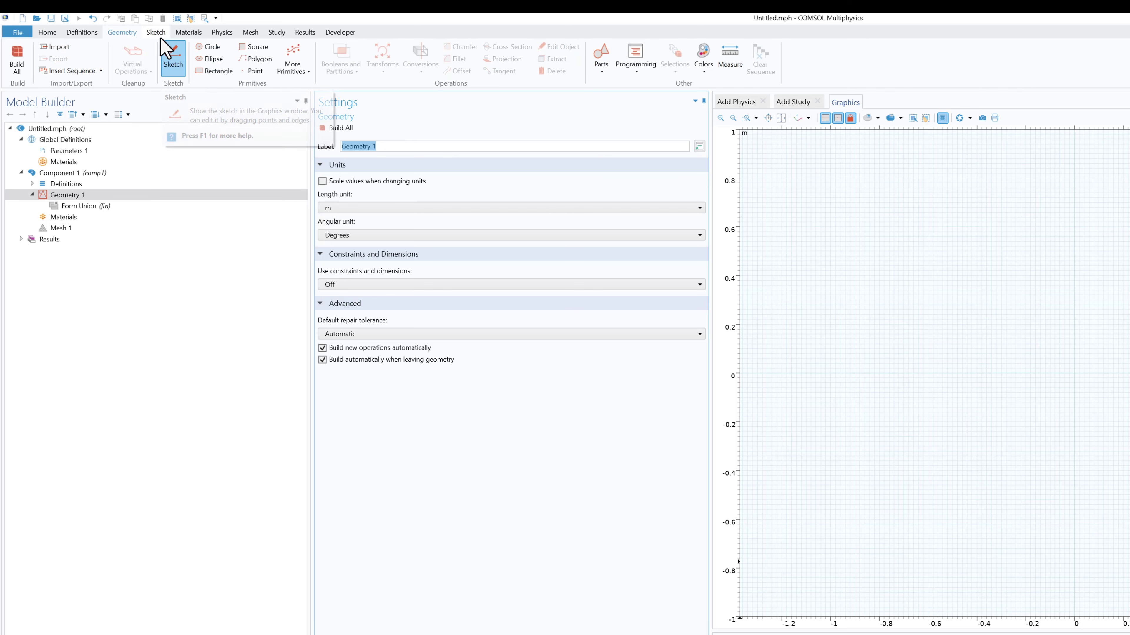
{"action": "left_click", "coordinate": [157, 33]}
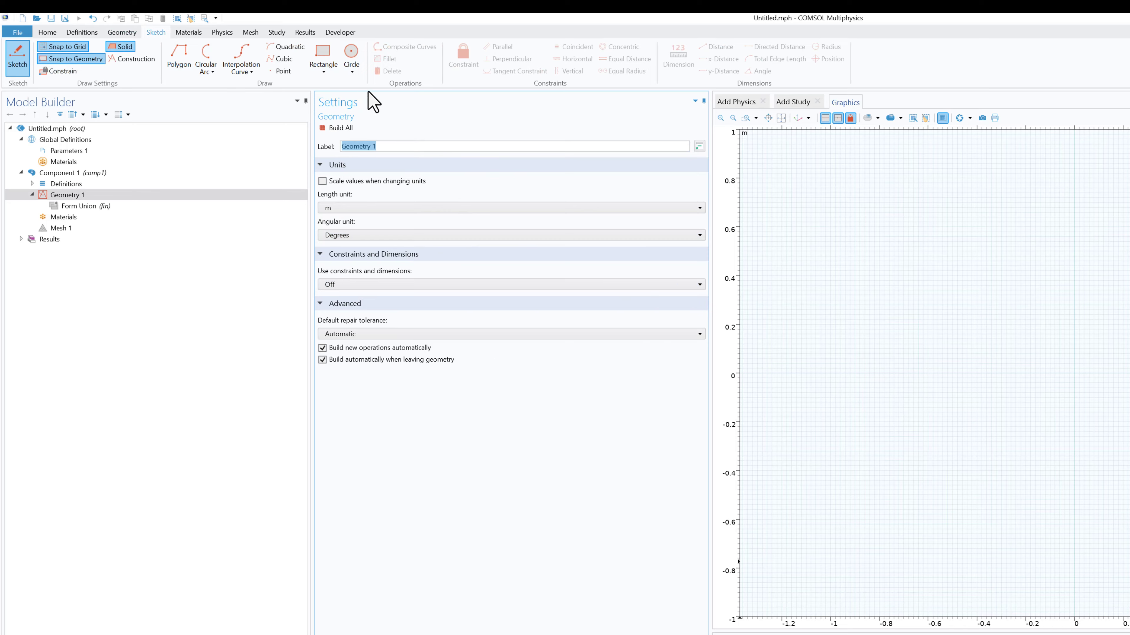
{"action": "left_click", "coordinate": [351, 58]}
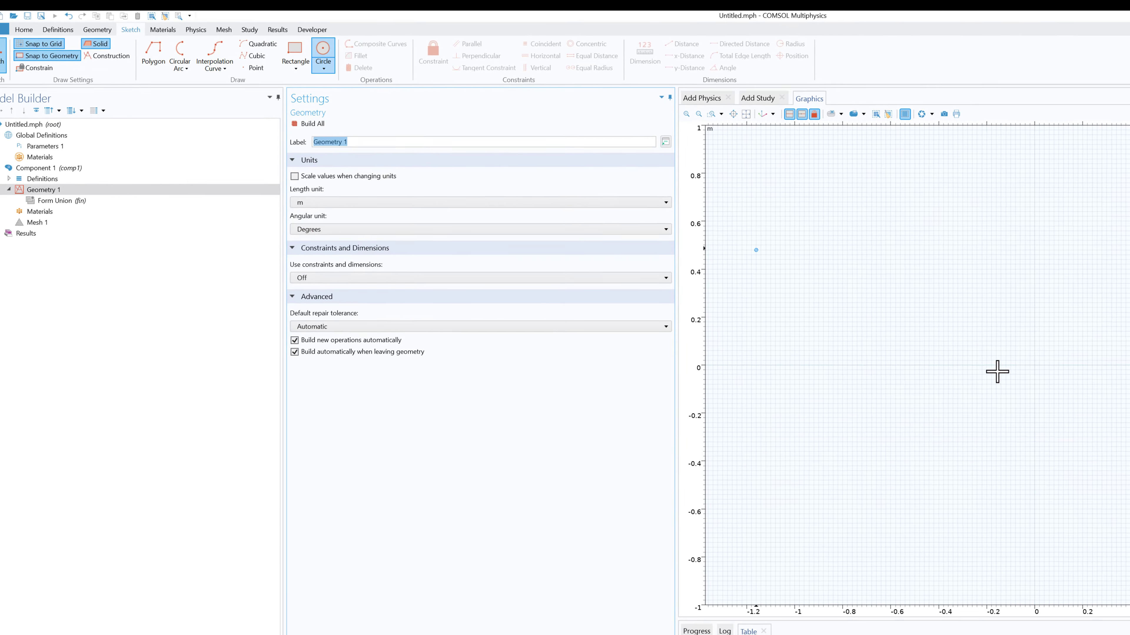
{"action": "left_click_drag", "start_coordinate": [853, 330], "coordinate": [887, 431]}
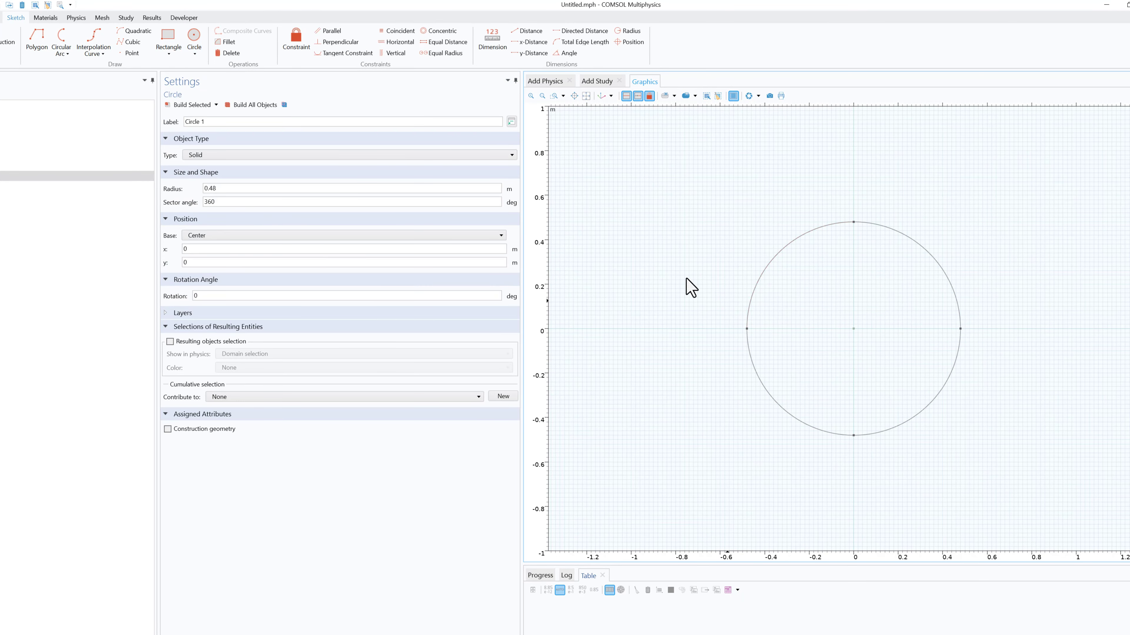
Draw a start-center-angle circular arc from the circle's leftmost point, centred at (-0.9, 0), sweeping about 160 degrees
{"action": "scroll", "coordinate": [825, 323], "scroll_direction": "down", "scroll_amount": 3}
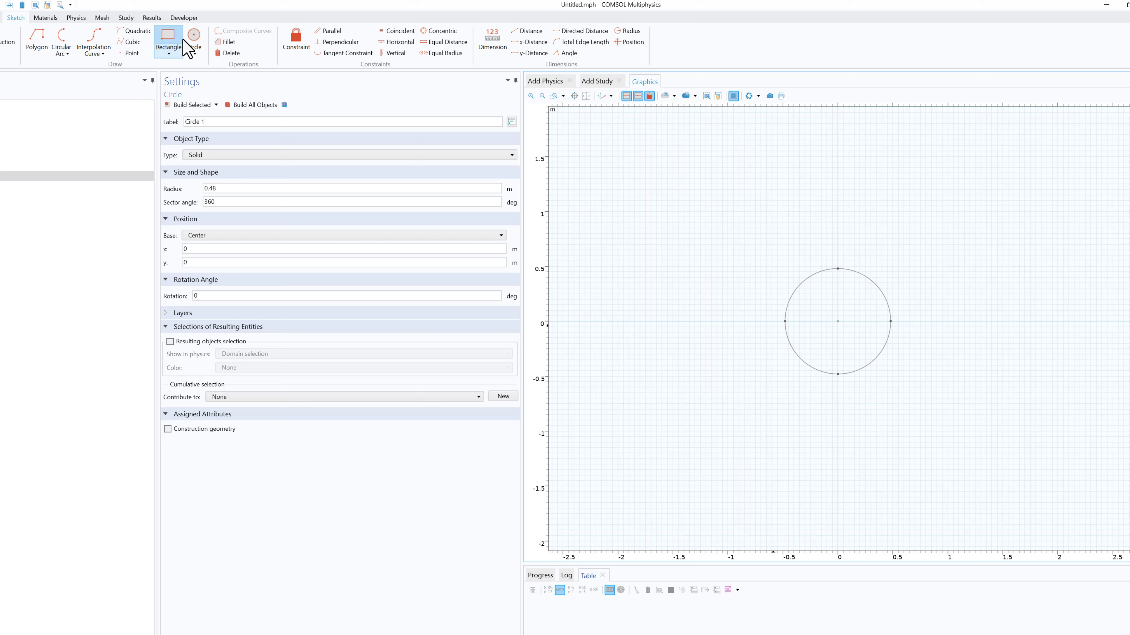
{"action": "left_click", "coordinate": [61, 40]}
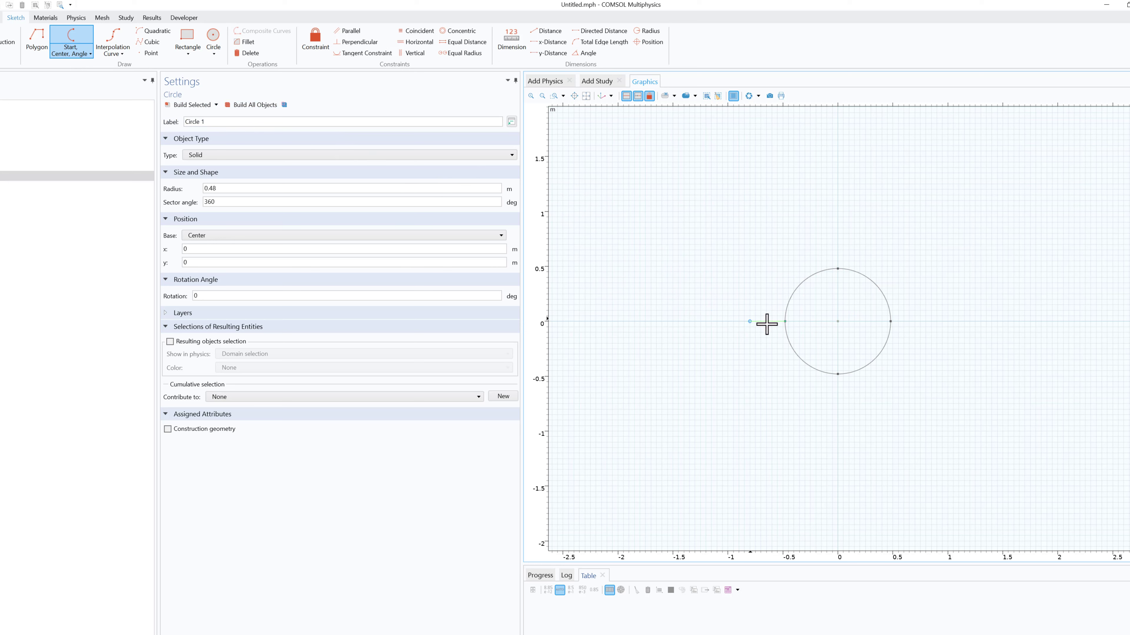
{"action": "left_click", "coordinate": [786, 321]}
{"action": "left_click", "coordinate": [739, 321]}
{"action": "right_click", "coordinate": [706, 310]}
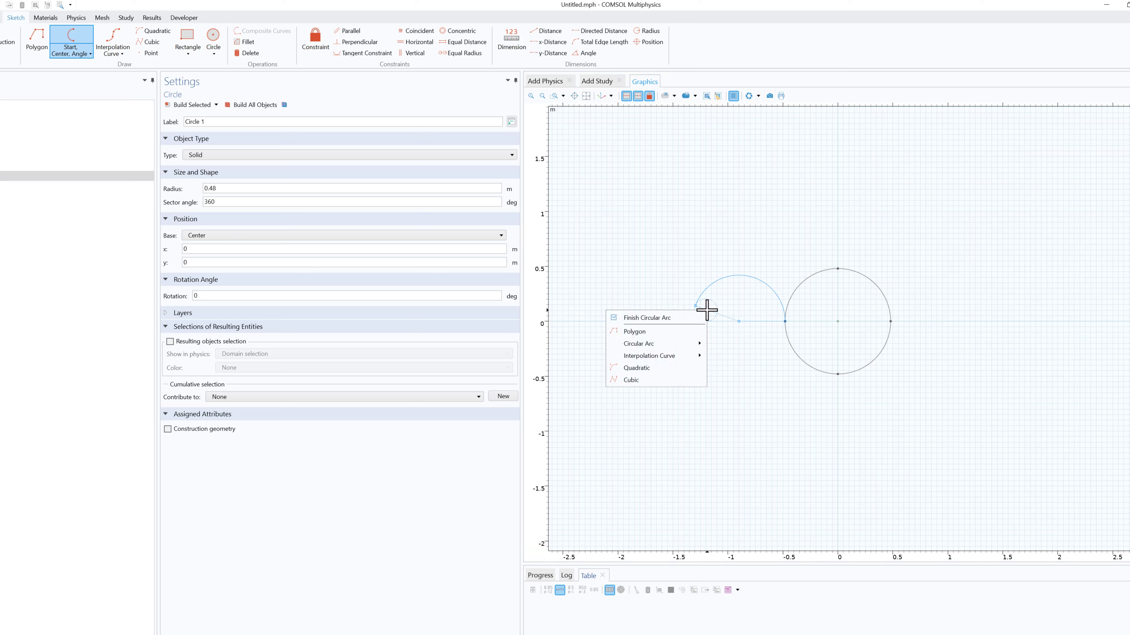
{"action": "left_click", "coordinate": [672, 319]}
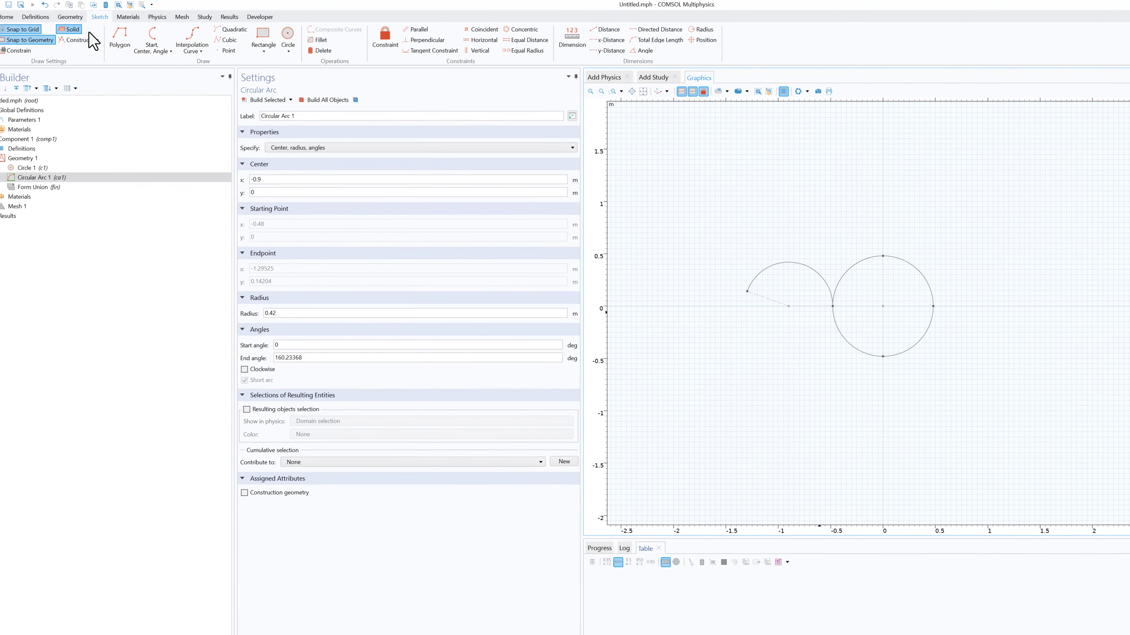
Leave sketch mode to view the circle and arc as built geometry, and return to the sketch
{"action": "left_click", "coordinate": [74, 17]}
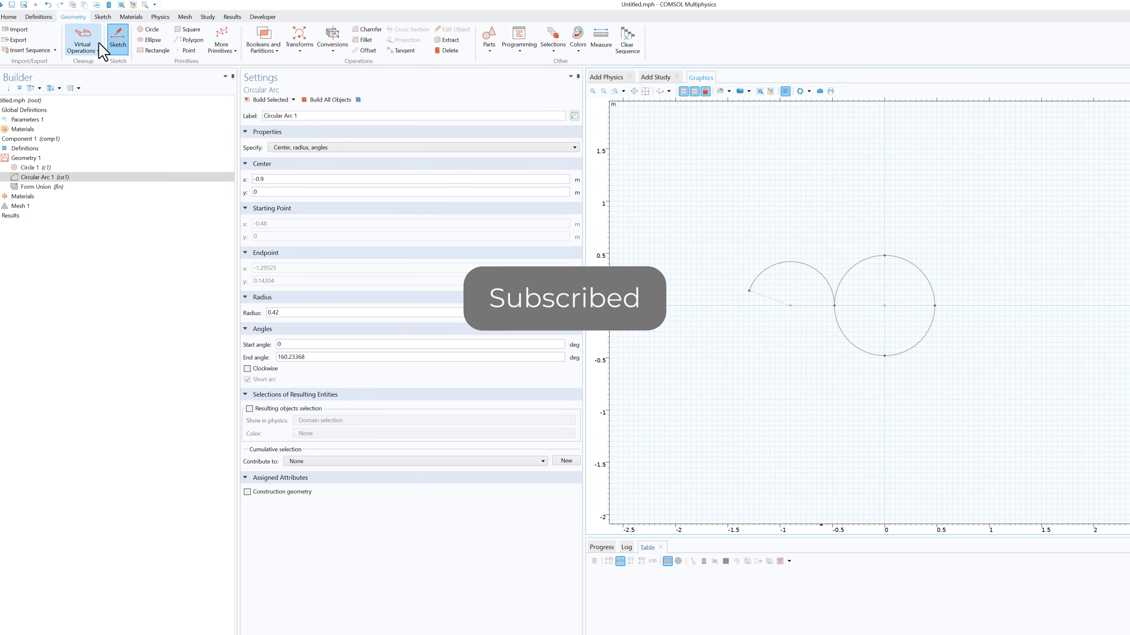
{"action": "left_click", "coordinate": [117, 40]}
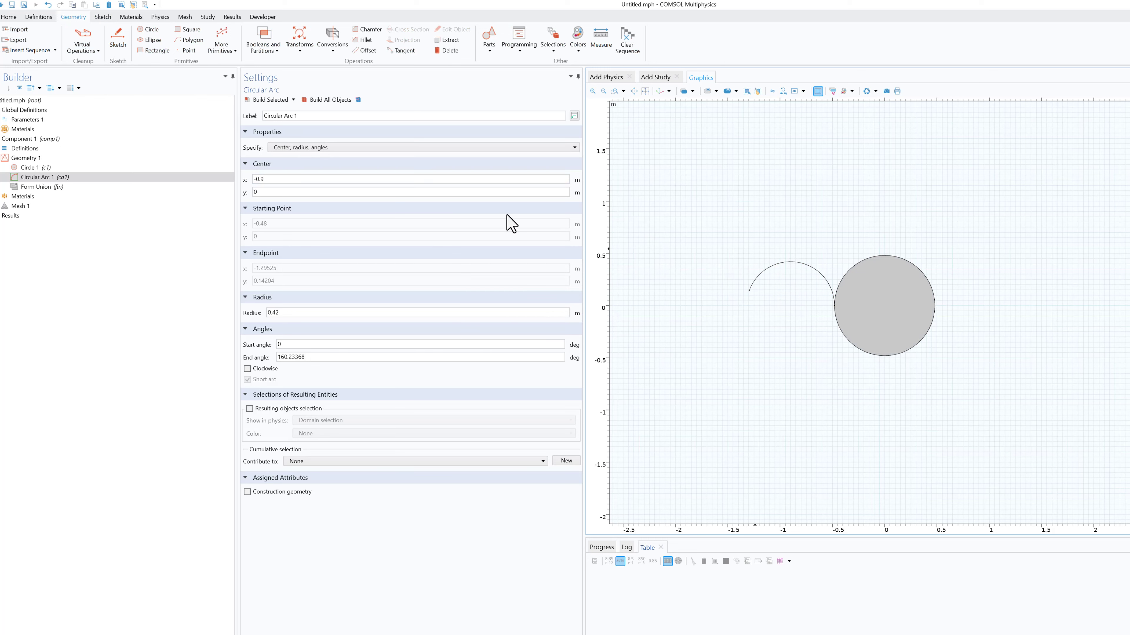
{"action": "left_click", "coordinate": [117, 41]}
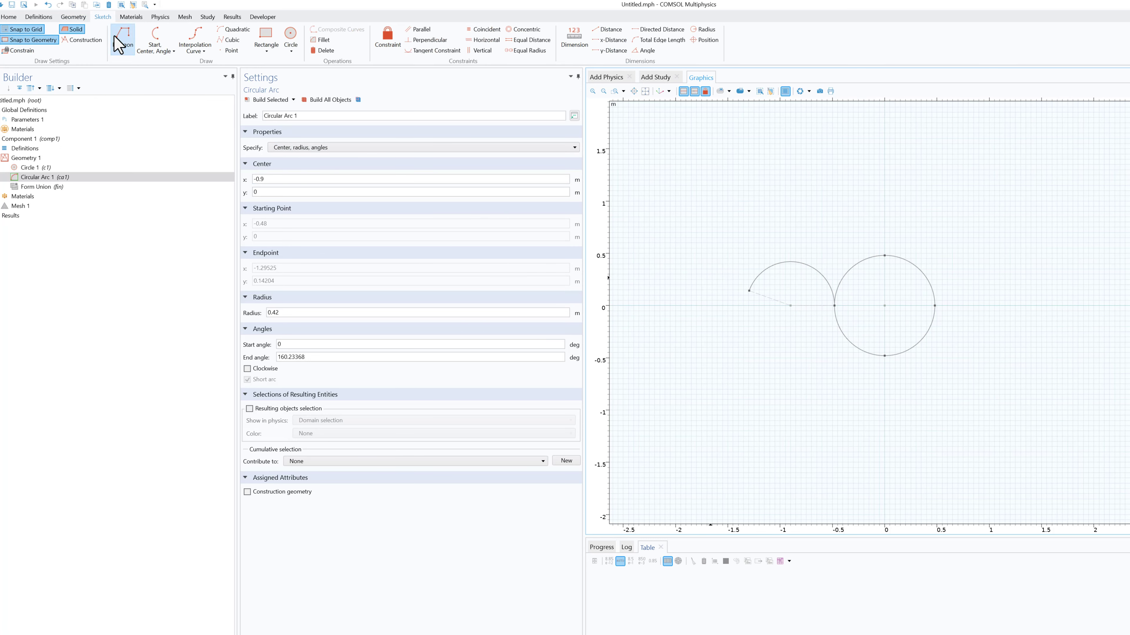
Draw a polygon from the arc's free end through about (-1, -0.9) to the arc's start at (-0.48, 0)
{"action": "left_click", "coordinate": [122, 40]}
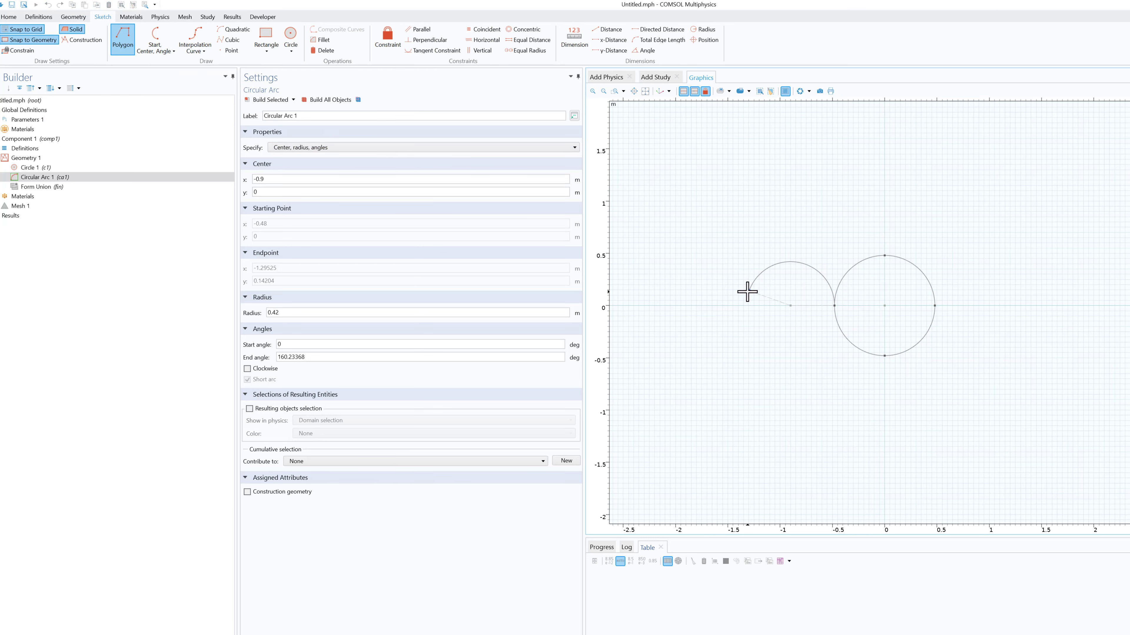
{"action": "left_click", "coordinate": [780, 399]}
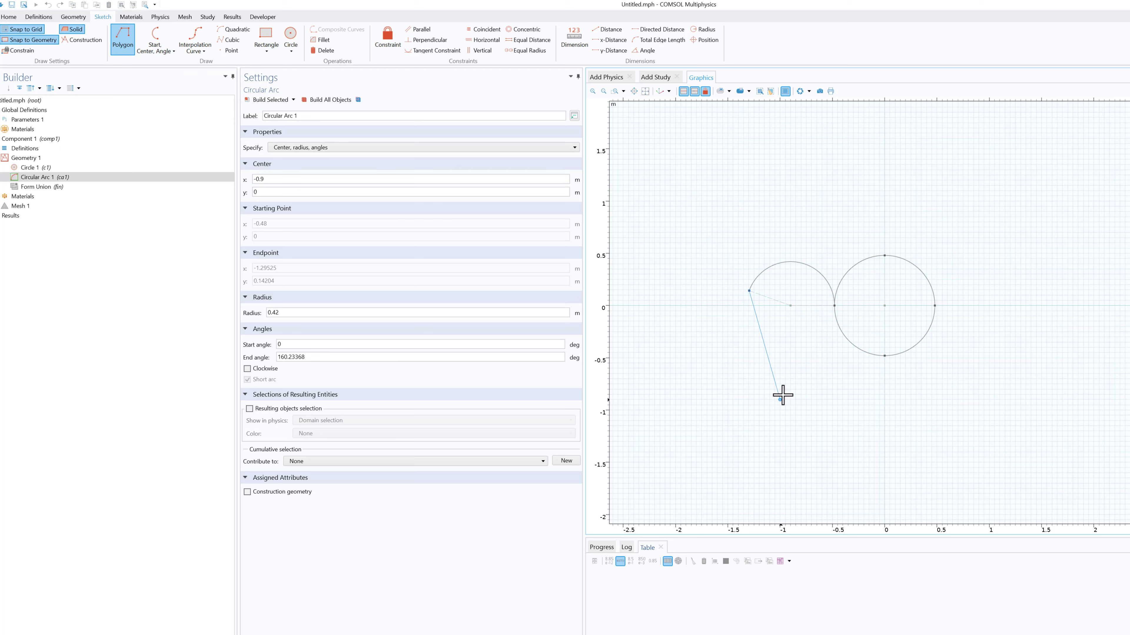
{"action": "left_click", "coordinate": [834, 306]}
{"action": "right_click", "coordinate": [834, 306]}
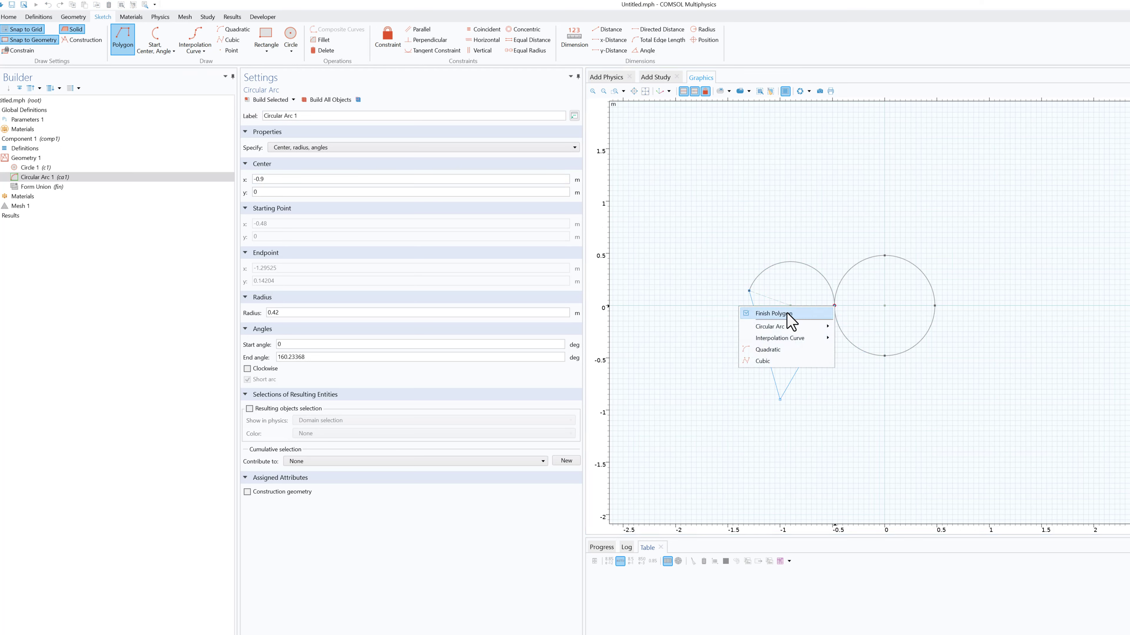
{"action": "left_click", "coordinate": [802, 312]}
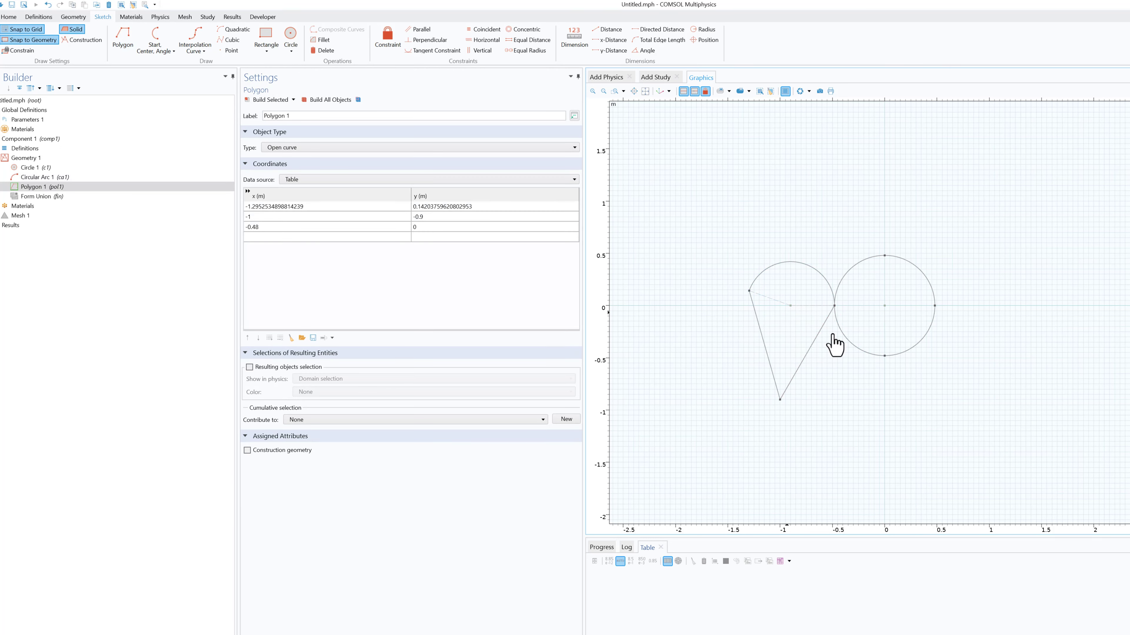
Leave sketch mode and combine the circular arc and the polygon into a composite curve
{"action": "left_click", "coordinate": [73, 17]}
{"action": "left_click", "coordinate": [118, 41]}
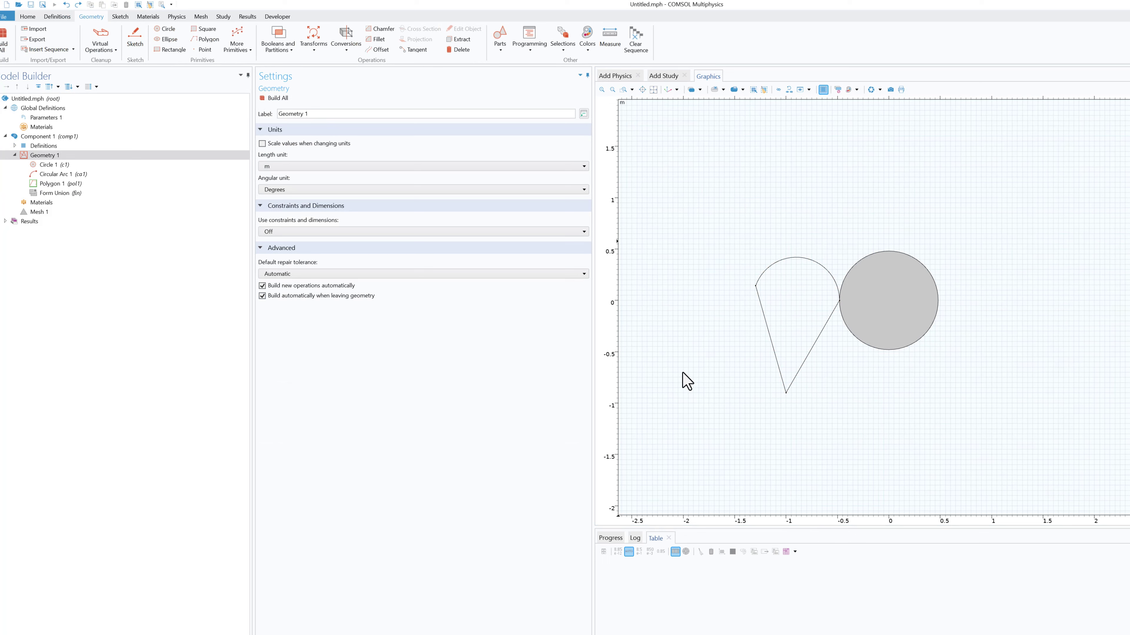
{"action": "left_click", "coordinate": [120, 17]}
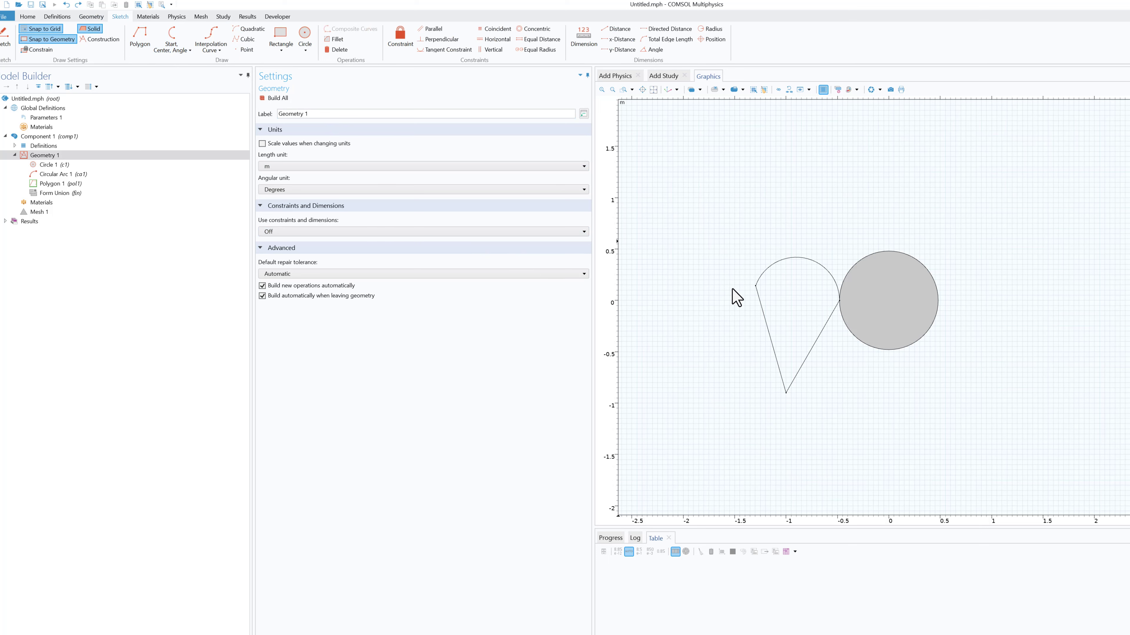
{"action": "left_click", "coordinate": [794, 258]}
{"action": "left_click", "coordinate": [761, 308]}
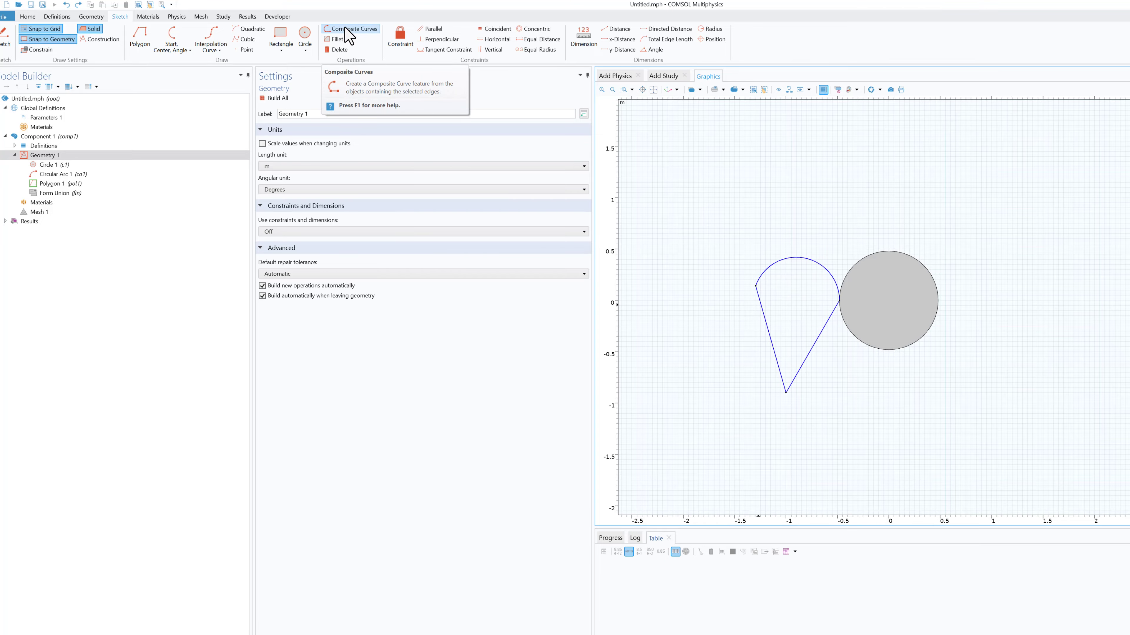
{"action": "left_click", "coordinate": [355, 29]}
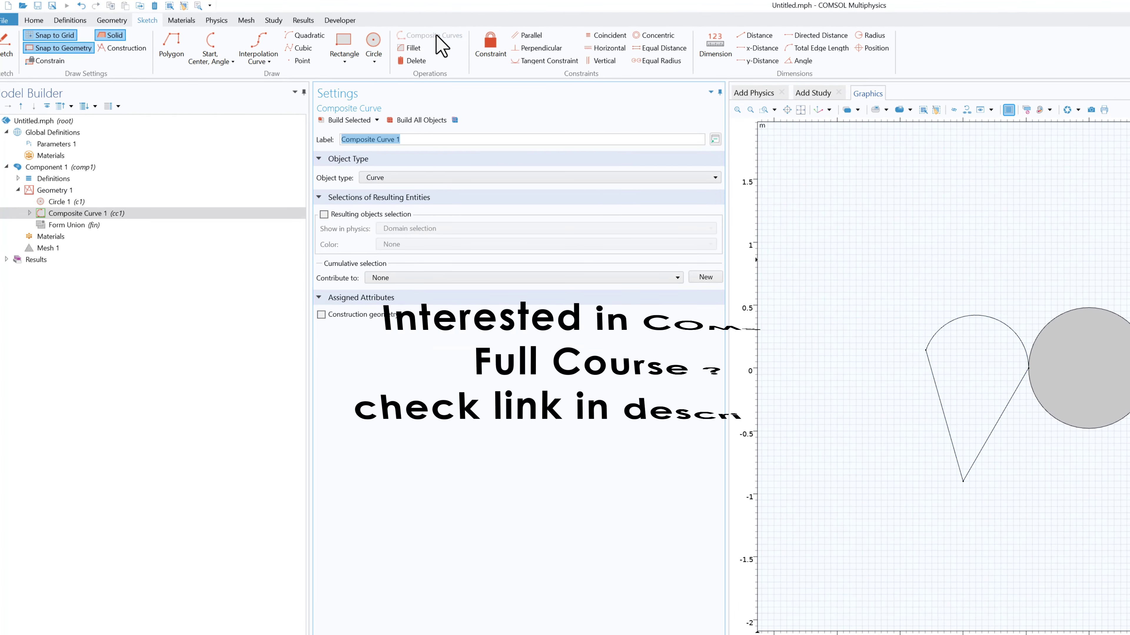
Set the composite curve's object type to Solid and build all objects
{"action": "left_click", "coordinate": [37, 214]}
{"action": "left_click", "coordinate": [29, 213]}
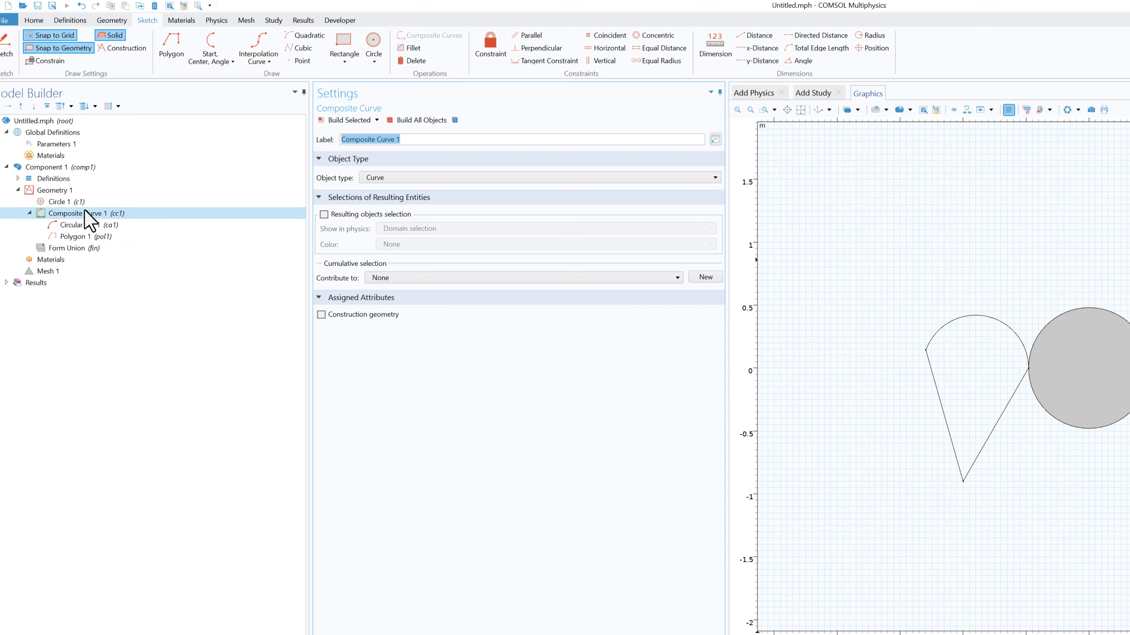
{"action": "left_click", "coordinate": [108, 203]}
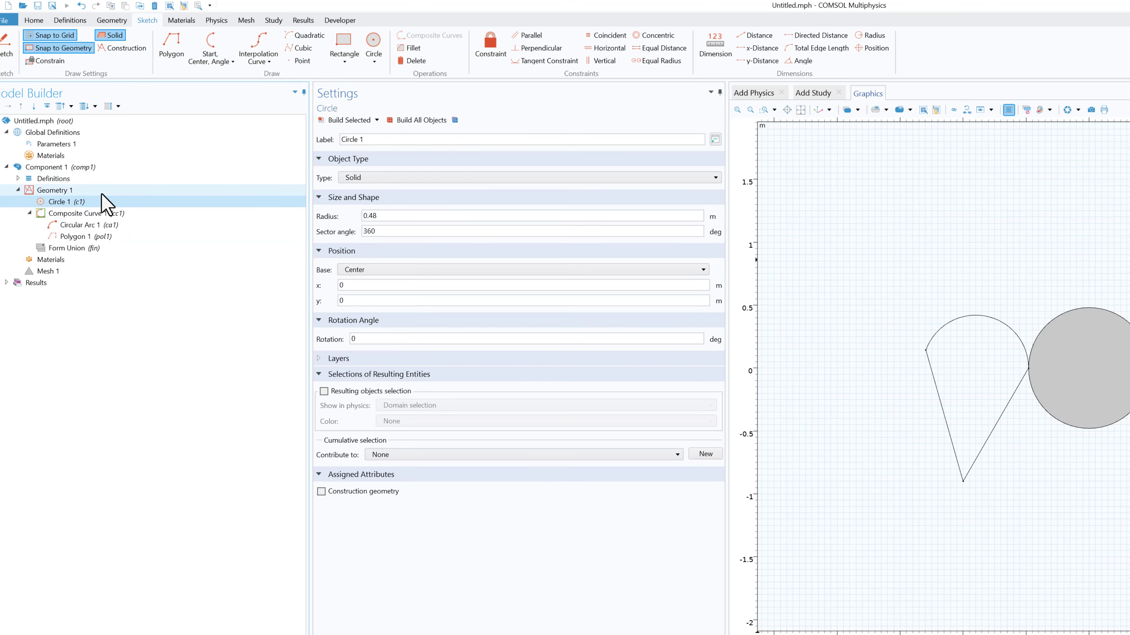
{"action": "left_click", "coordinate": [105, 190]}
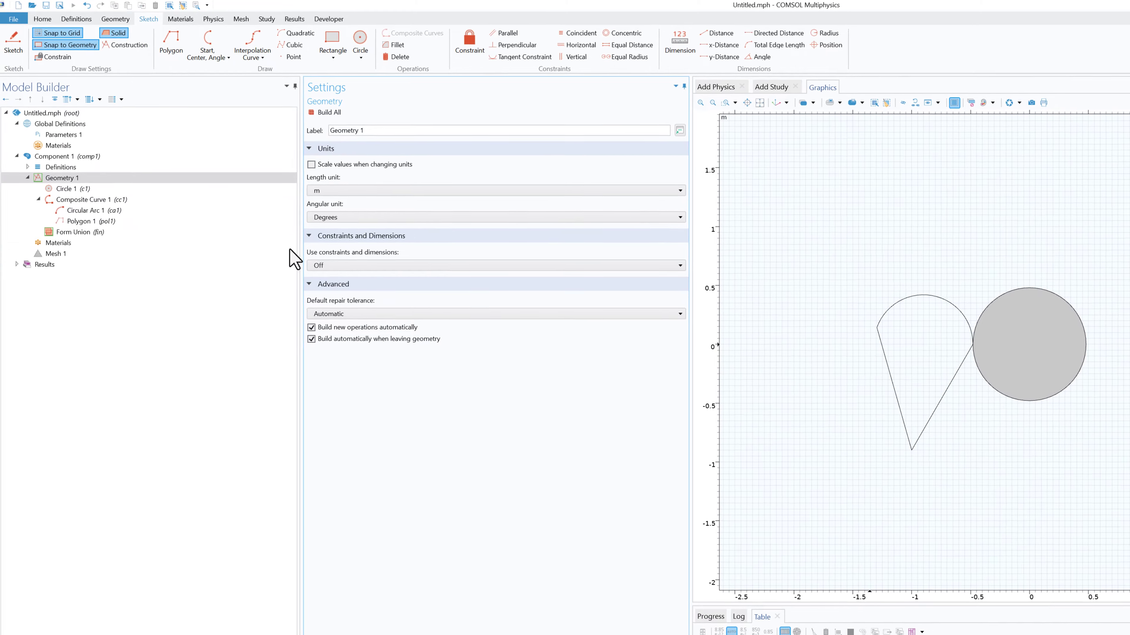
{"action": "left_click", "coordinate": [105, 197]}
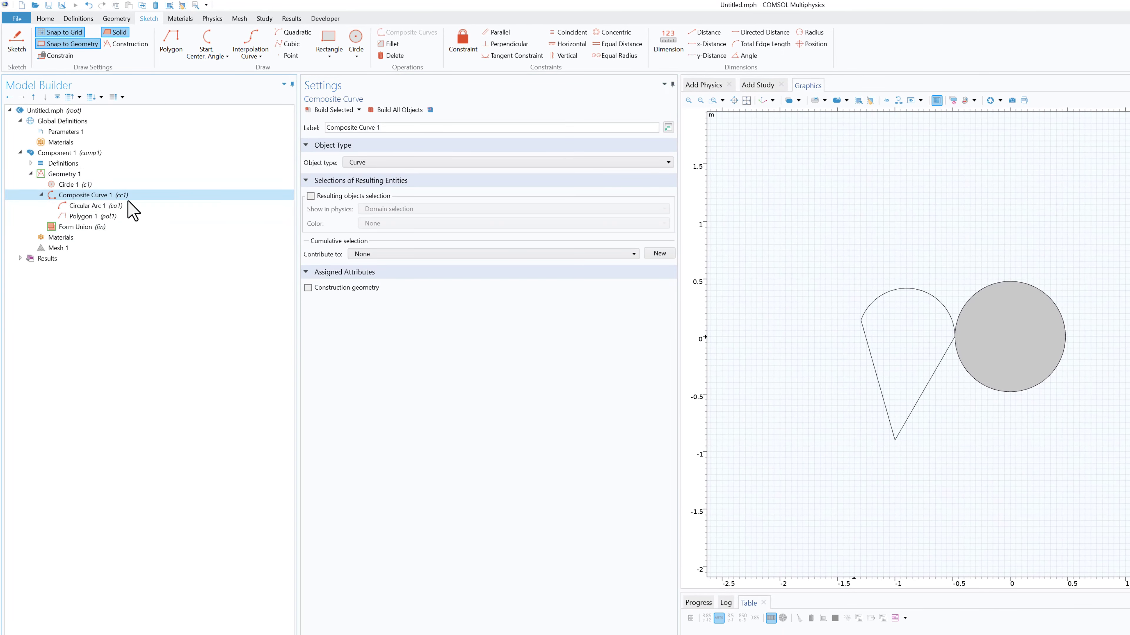
{"action": "left_click", "coordinate": [376, 163]}
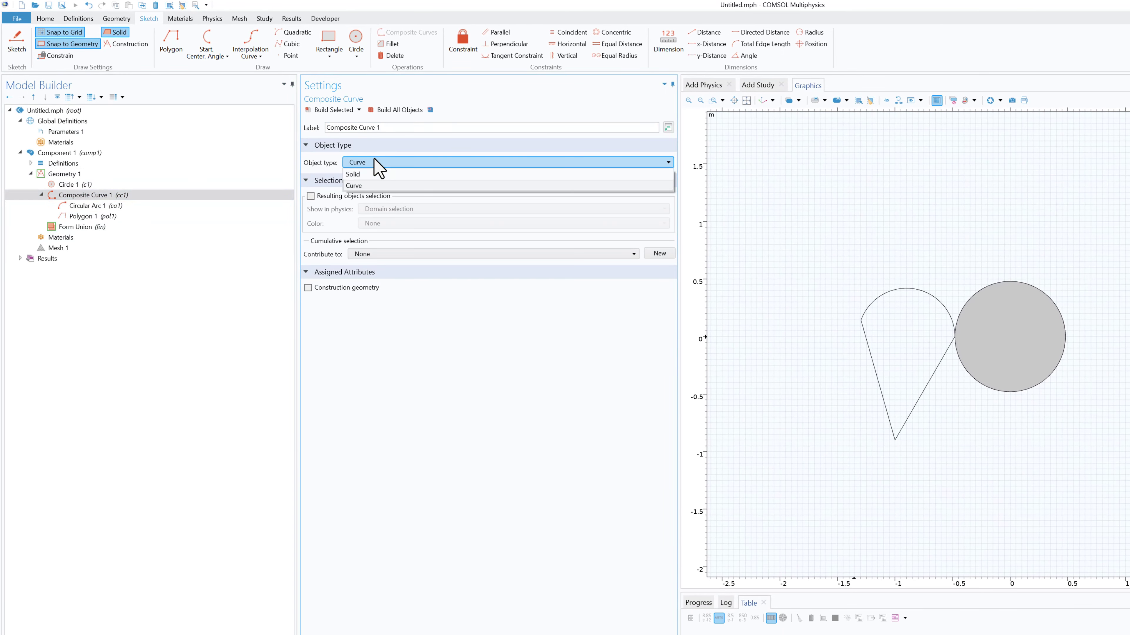
{"action": "left_click", "coordinate": [374, 178]}
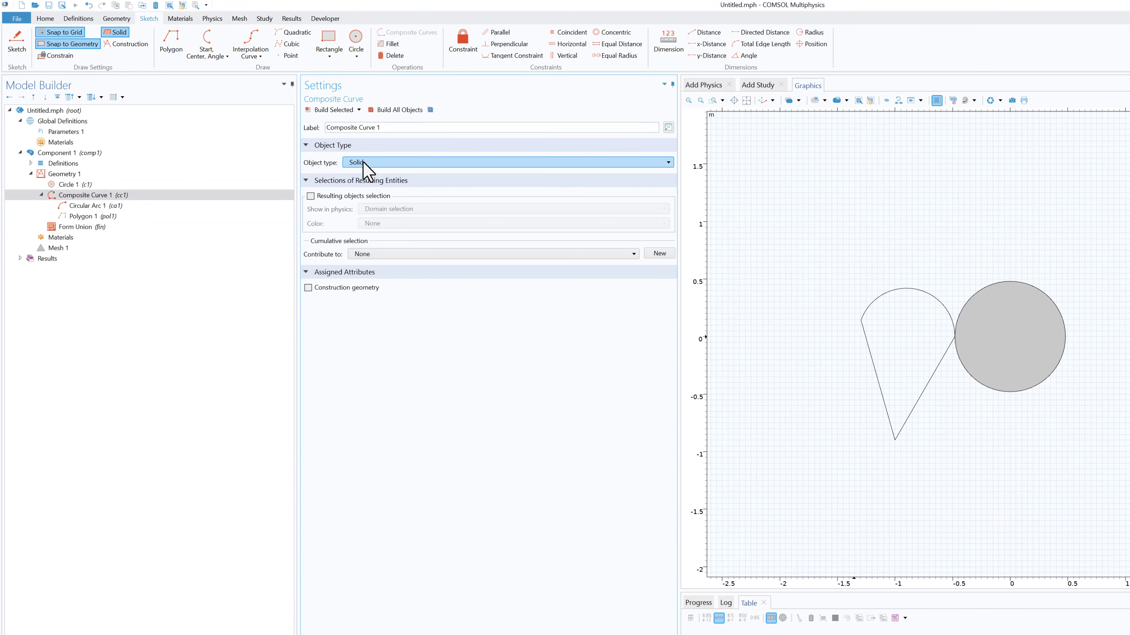
{"action": "left_click", "coordinate": [407, 110]}
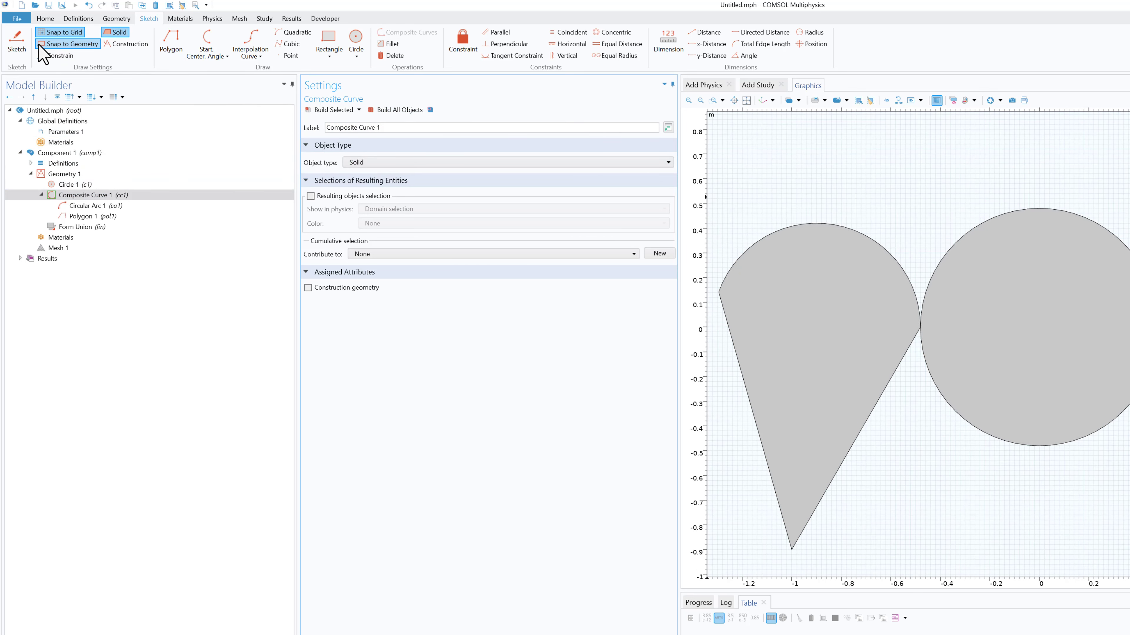
Return to sketch mode and dimension the circle's radius on its upper-right edge
{"action": "left_click", "coordinate": [13, 48]}
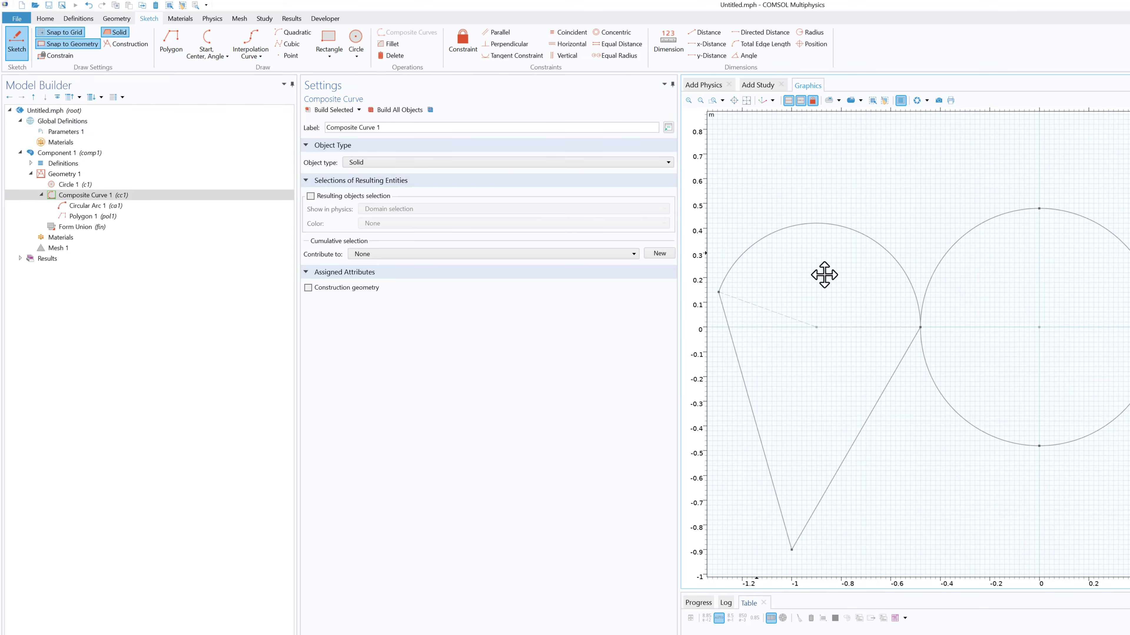
{"action": "middle_click_drag", "start_coordinate": [1005, 328], "coordinate": [1022, 357]}
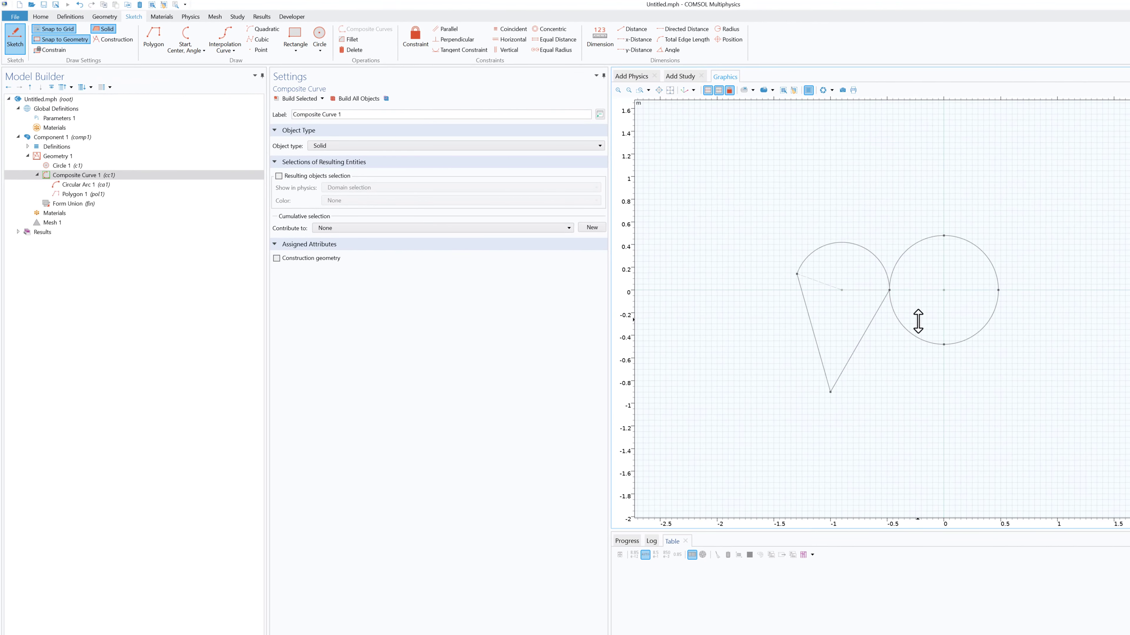
{"action": "middle_click_drag", "start_coordinate": [918, 320], "coordinate": [925, 267]}
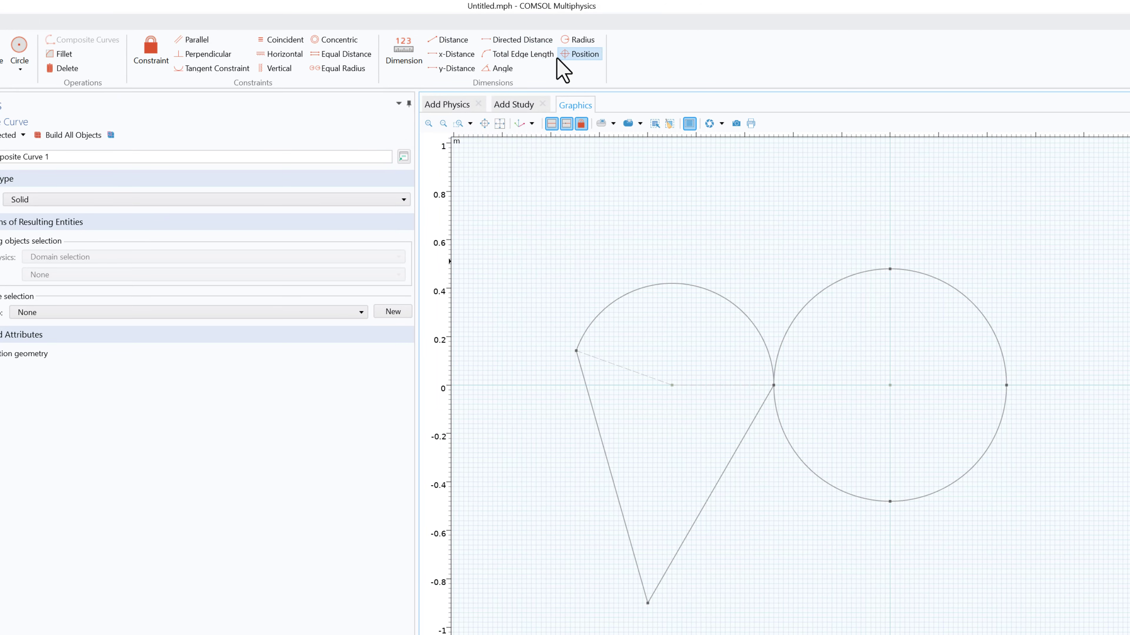
{"action": "left_click", "coordinate": [394, 65]}
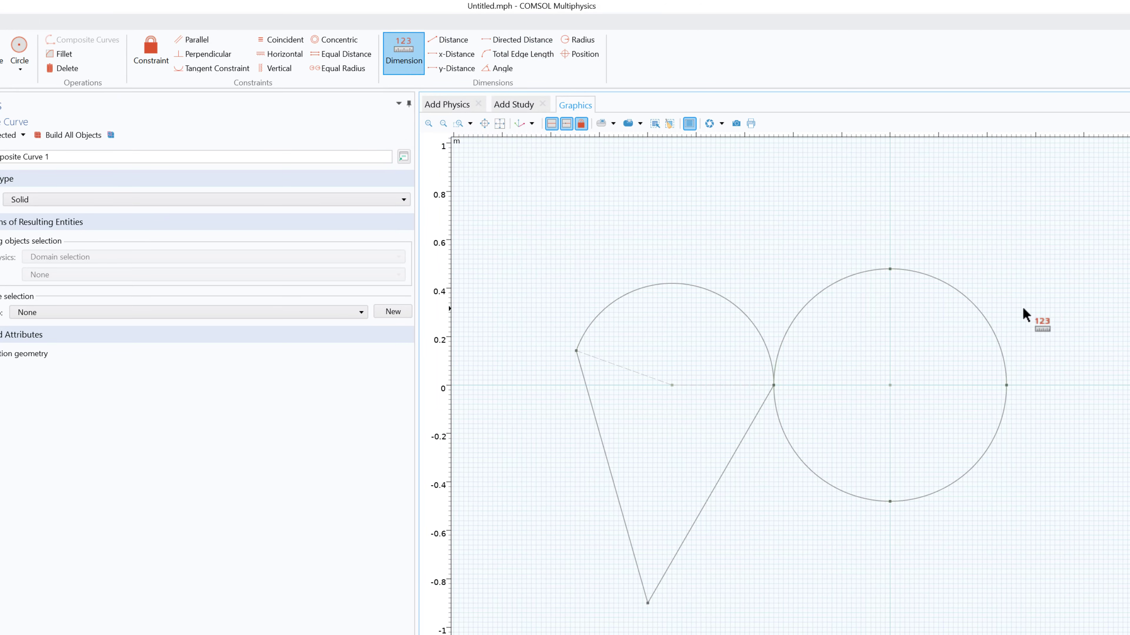
{"action": "left_click", "coordinate": [968, 301]}
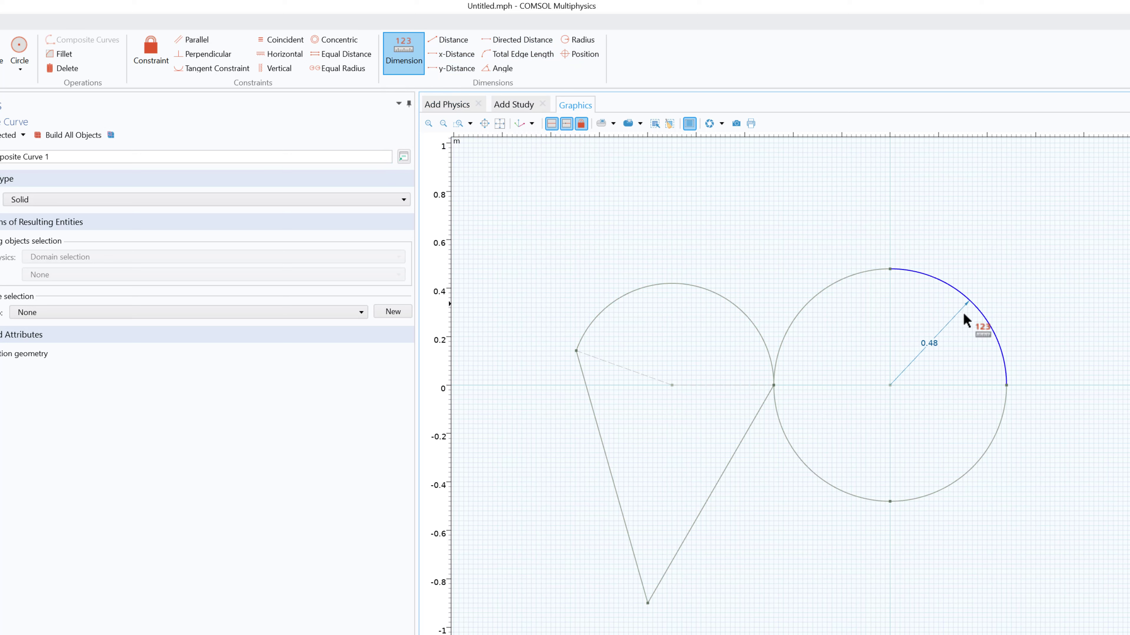
{"action": "left_click", "coordinate": [946, 340]}
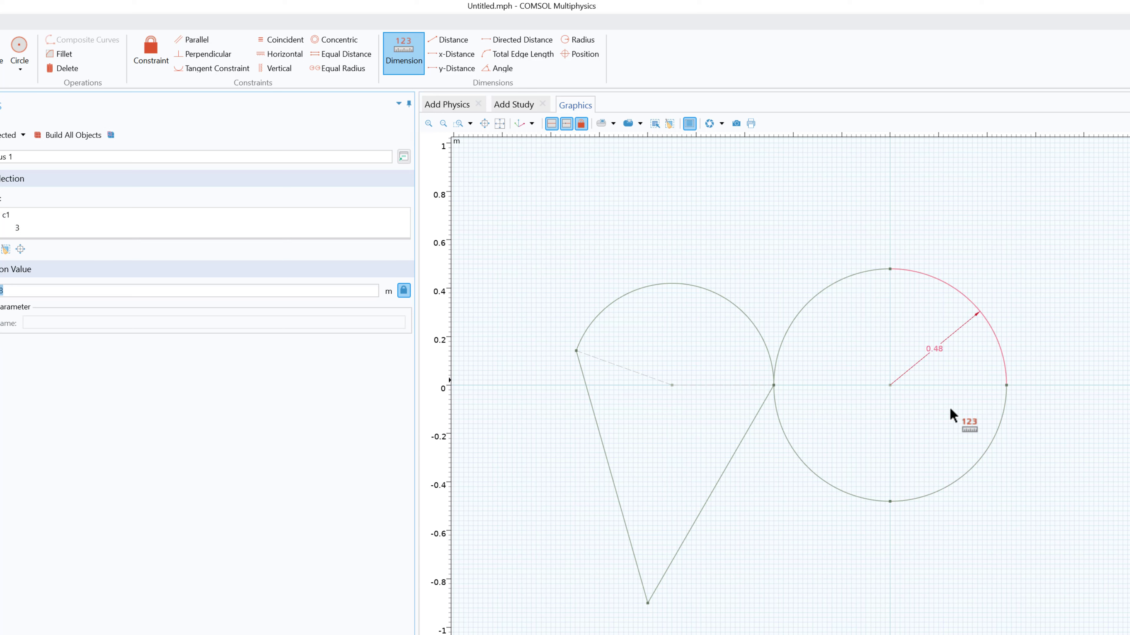
Add a Distance dimension between the arc's centre and the circle's centre, placing it below both shapes
{"action": "left_click", "coordinate": [449, 41]}
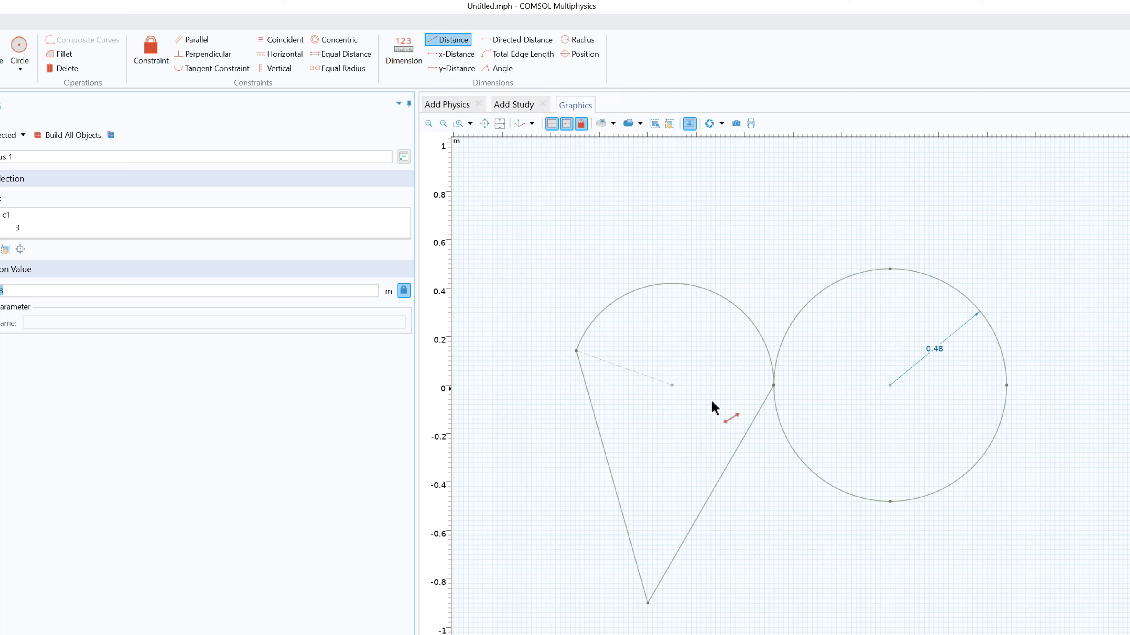
{"action": "left_click", "coordinate": [890, 385]}
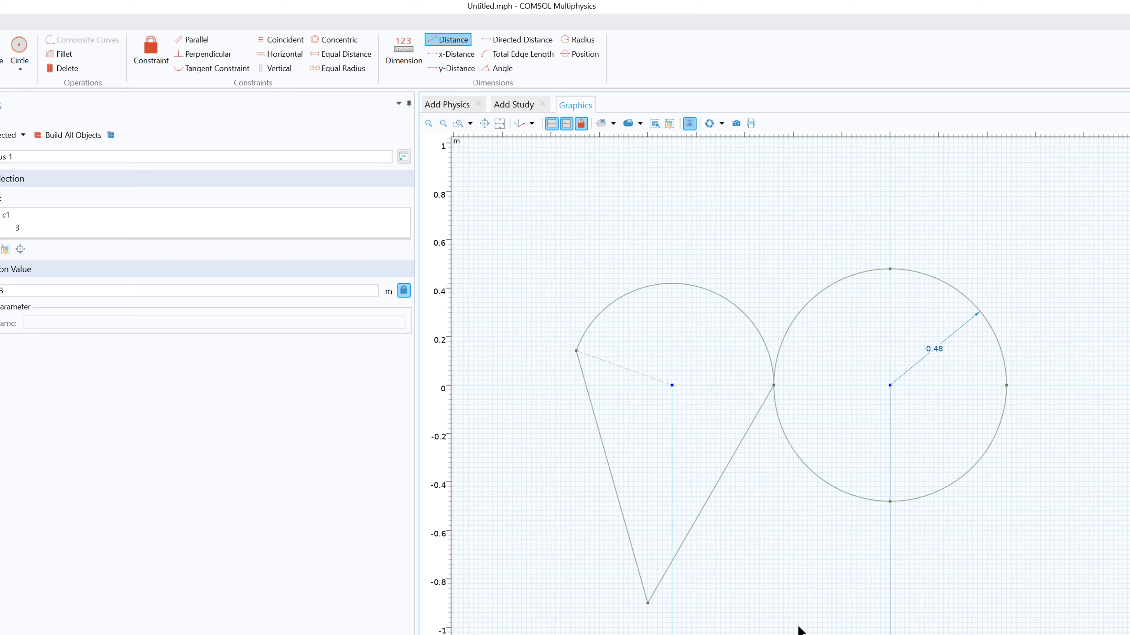
{"action": "left_click", "coordinate": [791, 634]}
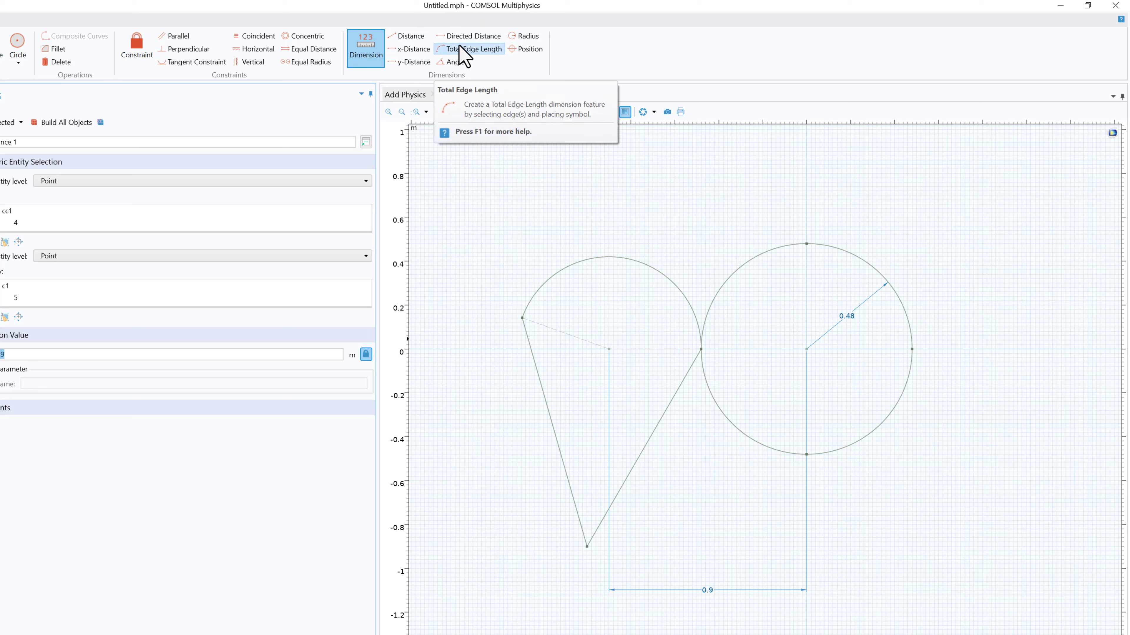
Add a Total Edge Length dimension to the circular arc, placing its label above the arc
{"action": "left_click", "coordinate": [471, 49]}
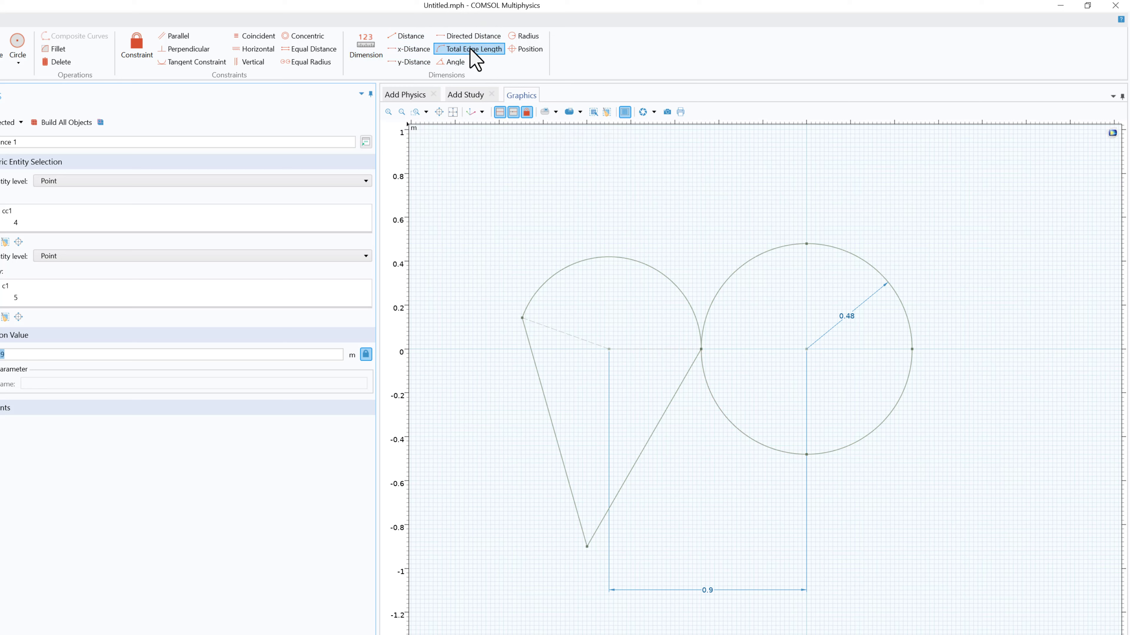
{"action": "left_click", "coordinate": [608, 258]}
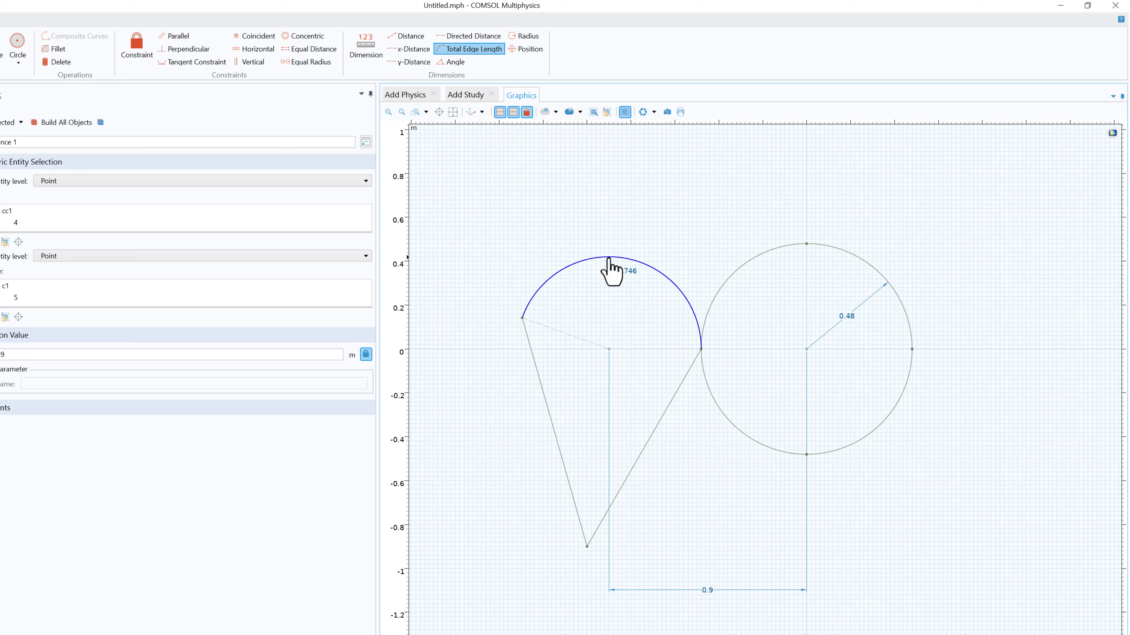
{"action": "left_click", "coordinate": [614, 202]}
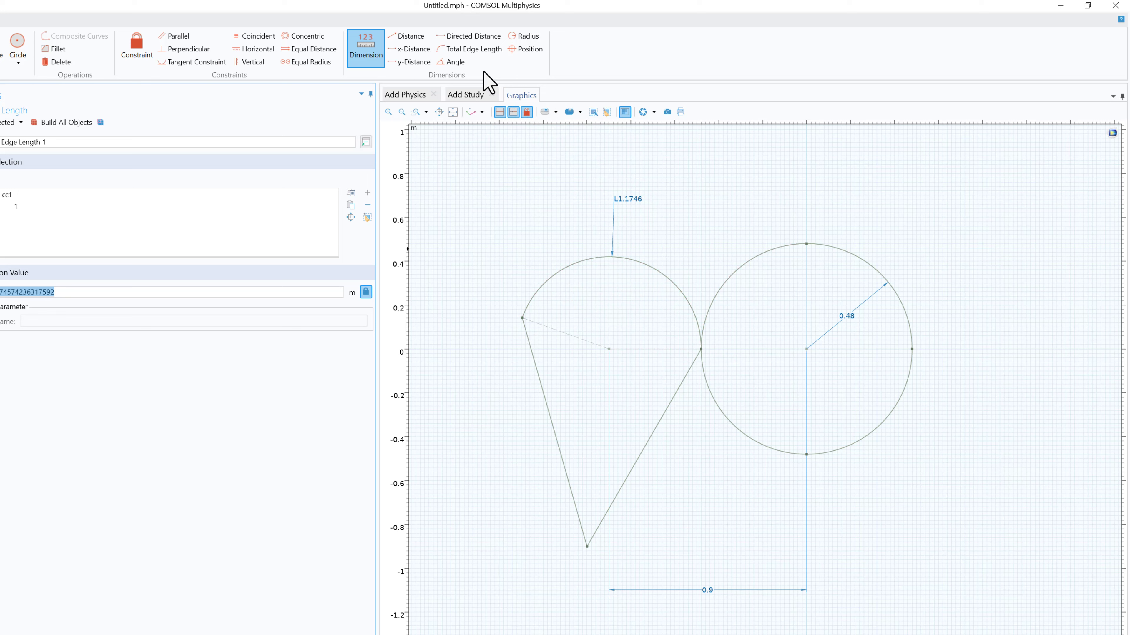
Add an Angle dimension between the polygon's two straight edges, placing it inside the shape
{"action": "left_click", "coordinate": [459, 63]}
{"action": "left_click", "coordinate": [542, 392]}
{"action": "left_click", "coordinate": [632, 469], "text": "shift"}
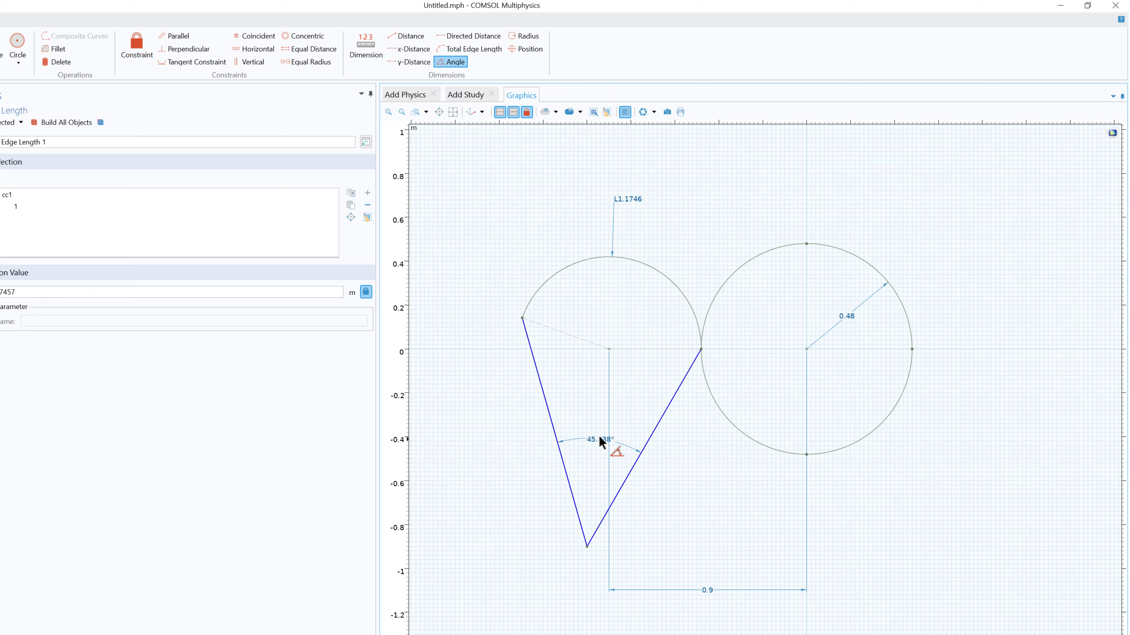
{"action": "left_click", "coordinate": [588, 410]}
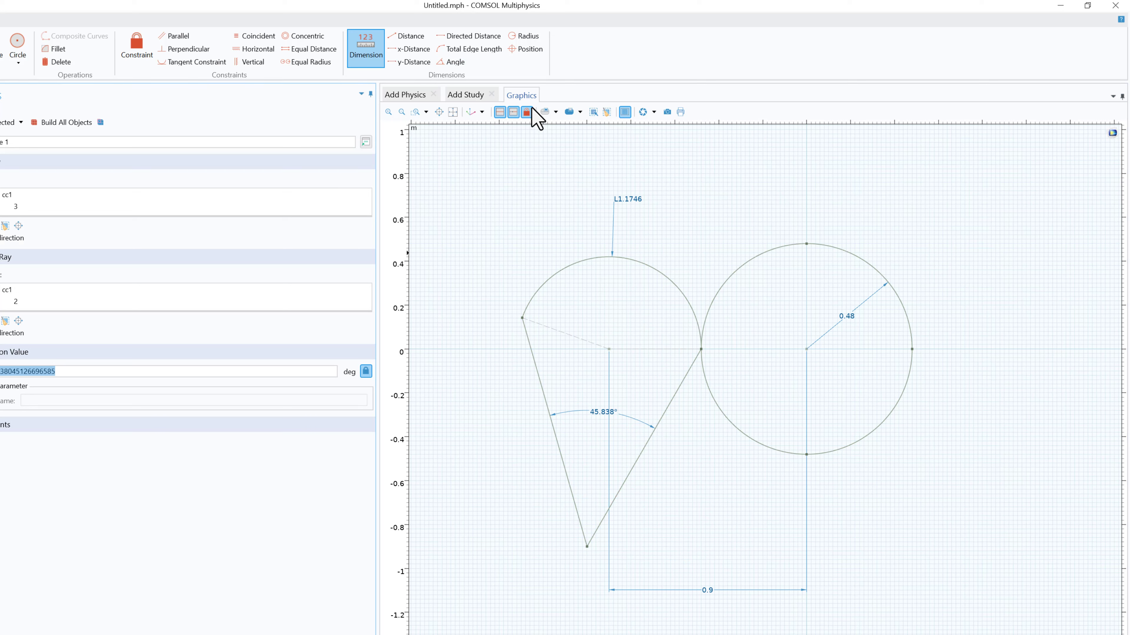
Add Radius dimensions to the circle's upper-left edge and to the circular arc
{"action": "left_click", "coordinate": [524, 37]}
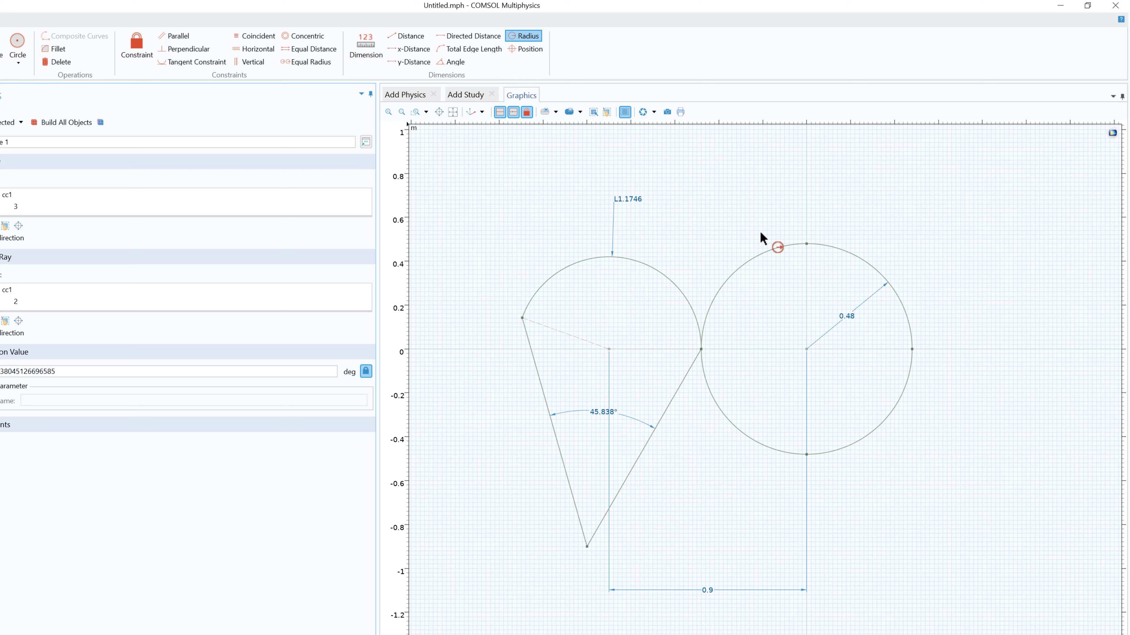
{"action": "left_click", "coordinate": [751, 264]}
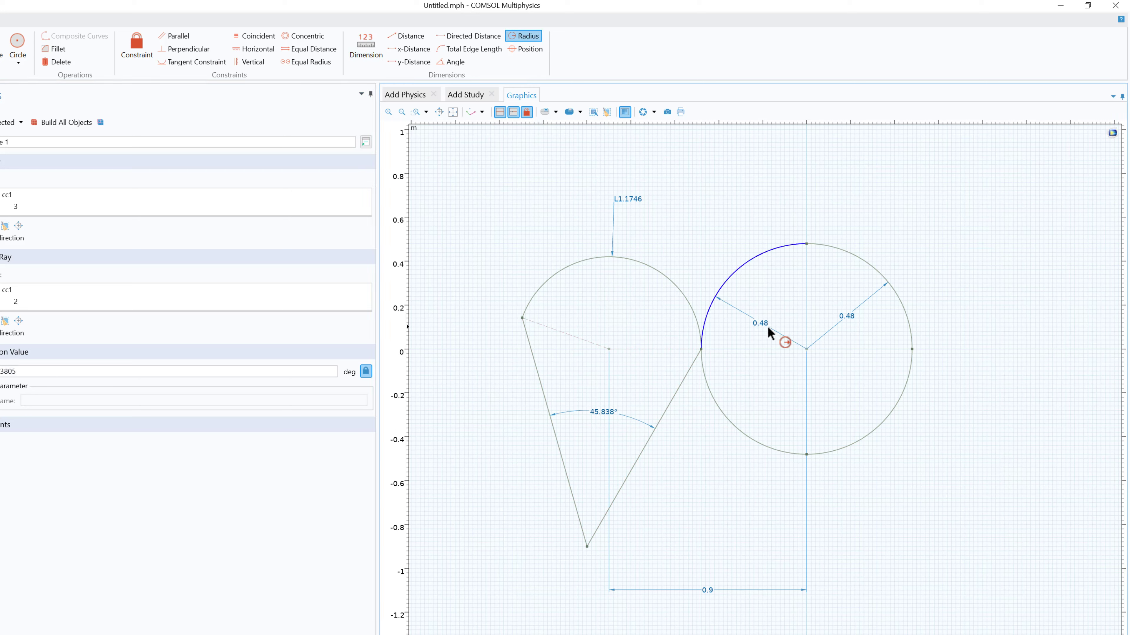
{"action": "left_click", "coordinate": [633, 265]}
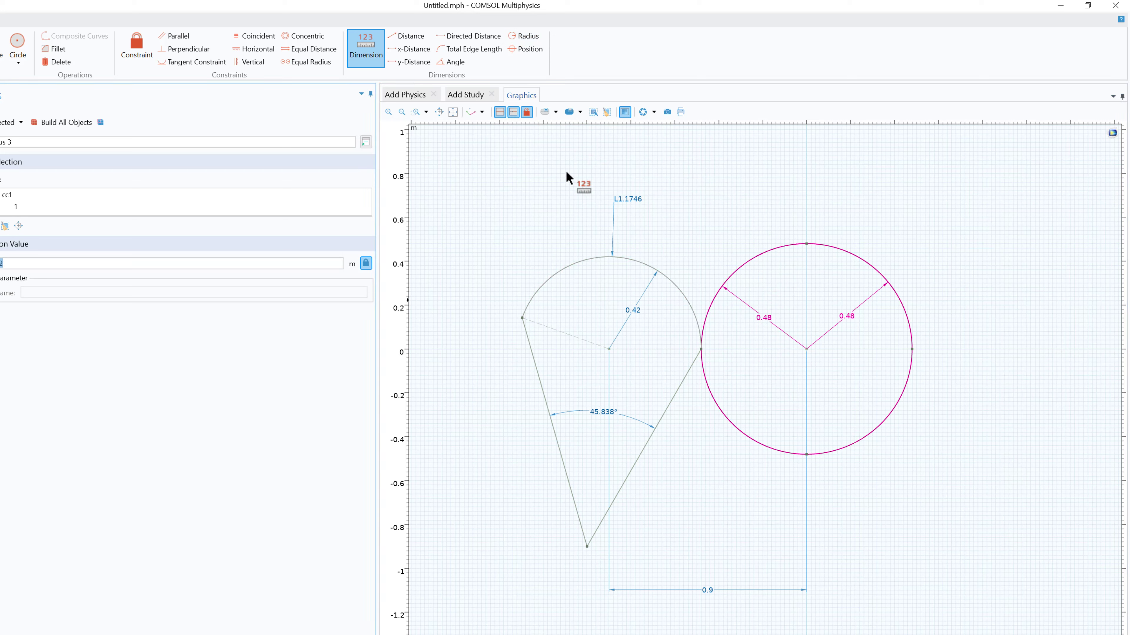
Add a Position dimension to the vertex at the arc's free end and build all objects
{"action": "left_click", "coordinate": [529, 48]}
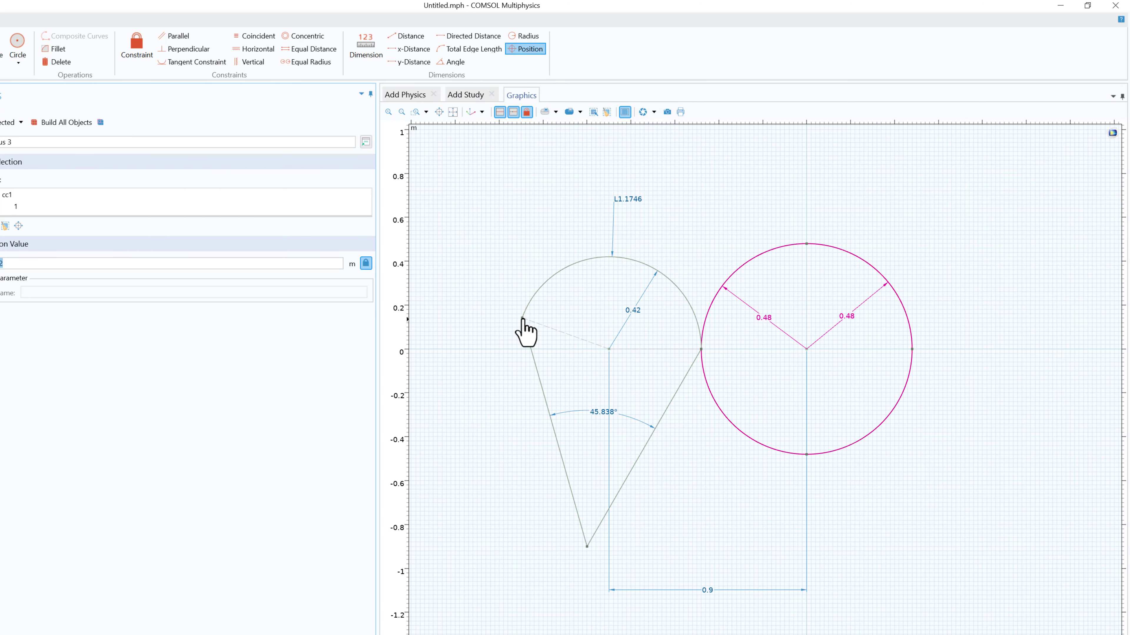
{"action": "scroll", "coordinate": [525, 332], "scroll_direction": "up", "scroll_amount": 4}
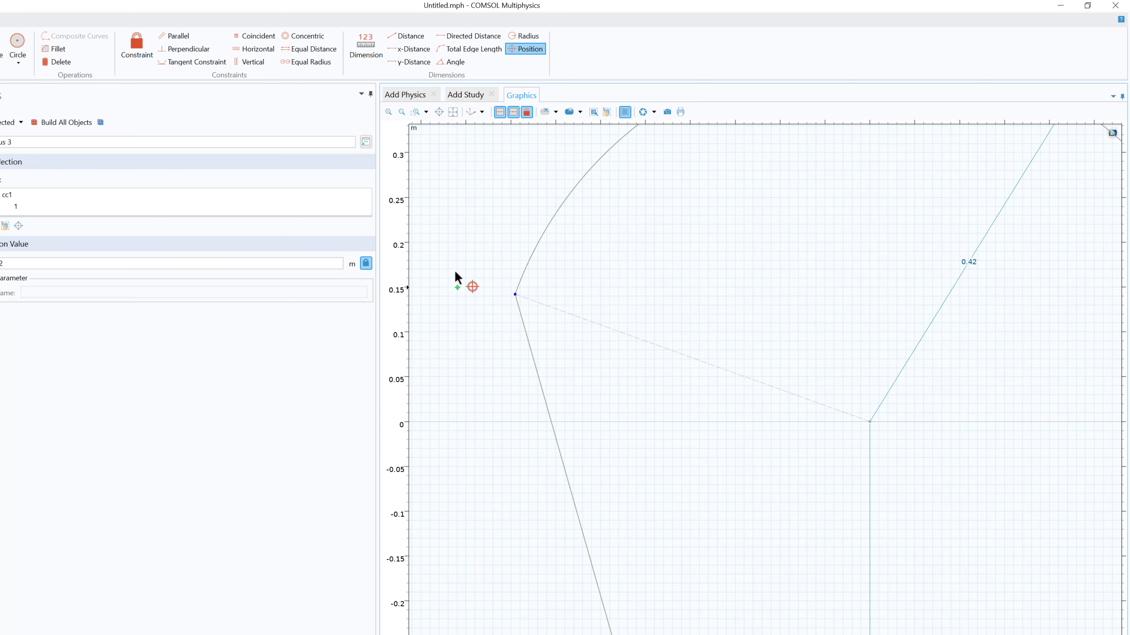
{"action": "scroll", "coordinate": [449, 235], "scroll_direction": "down", "scroll_amount": 6}
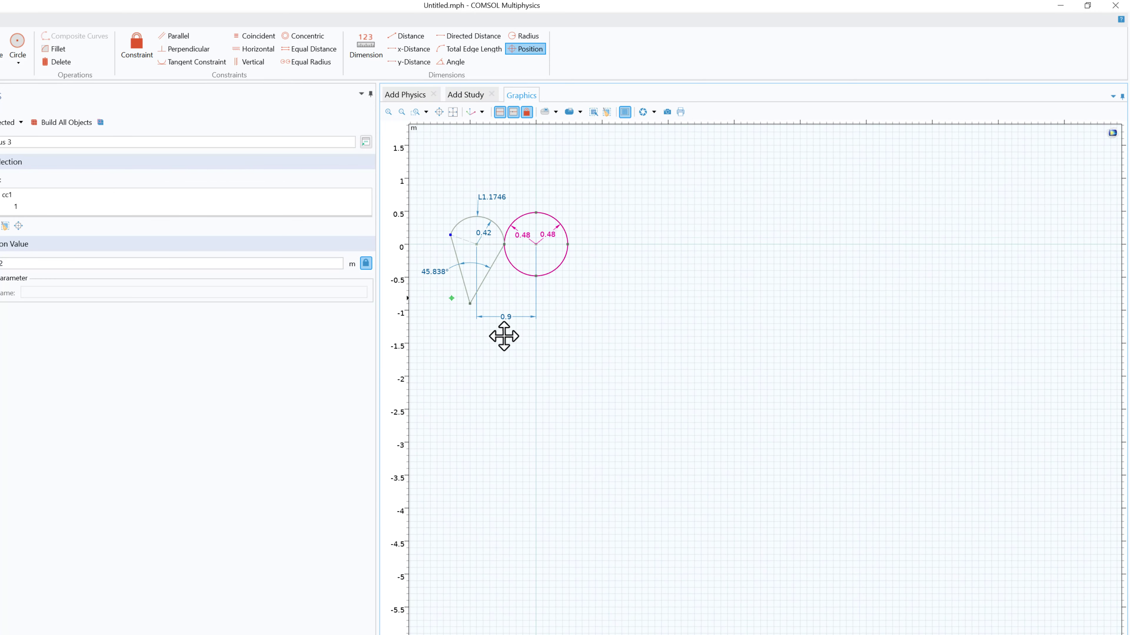
{"action": "right_click_drag", "start_coordinate": [489, 320], "coordinate": [561, 388]}
{"action": "left_click", "coordinate": [472, 304]}
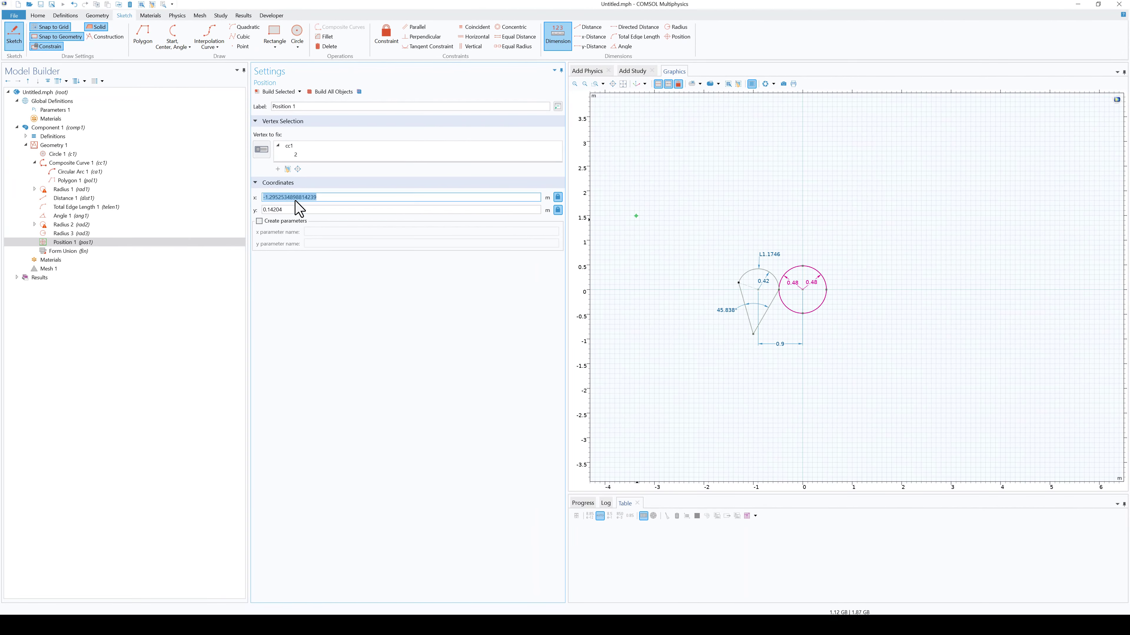
{"action": "left_click", "coordinate": [285, 210]}
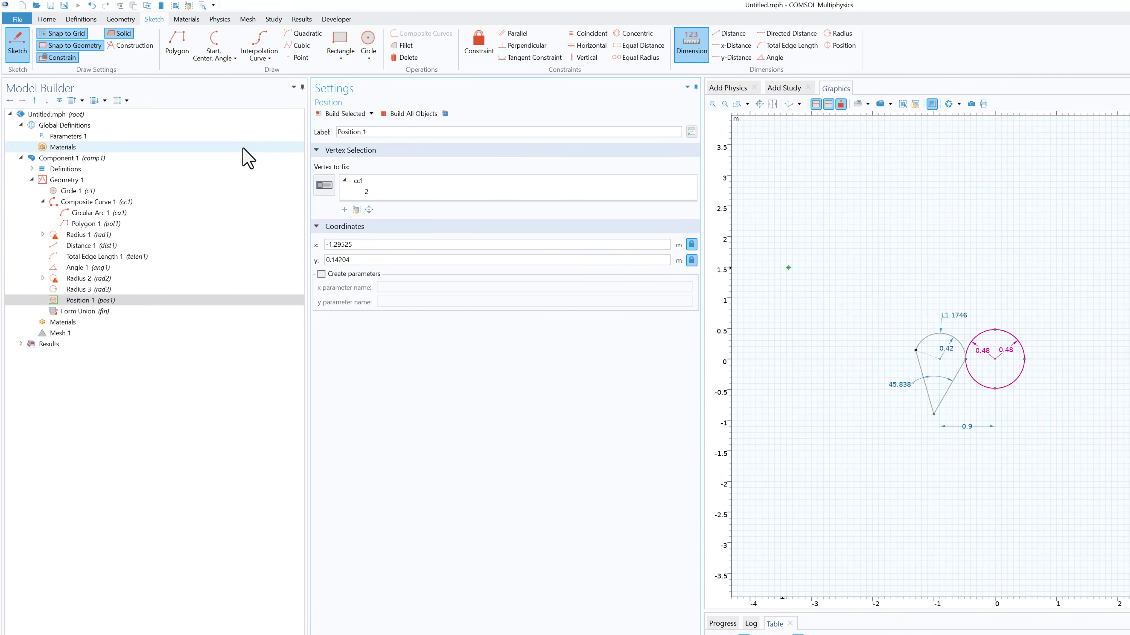
{"action": "left_click", "coordinate": [403, 115]}
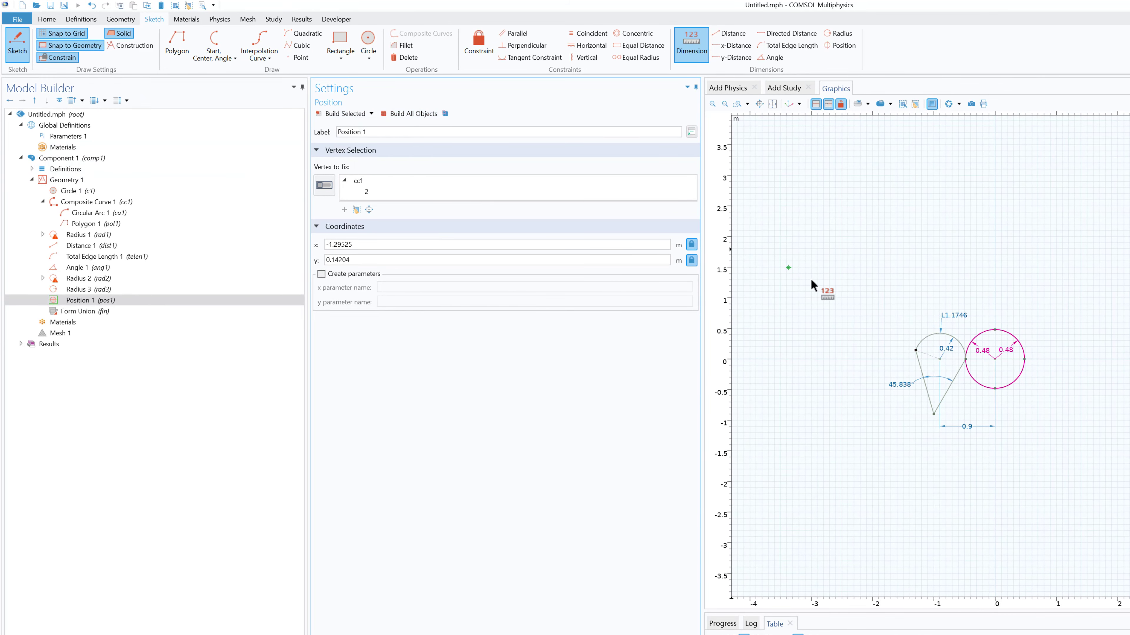
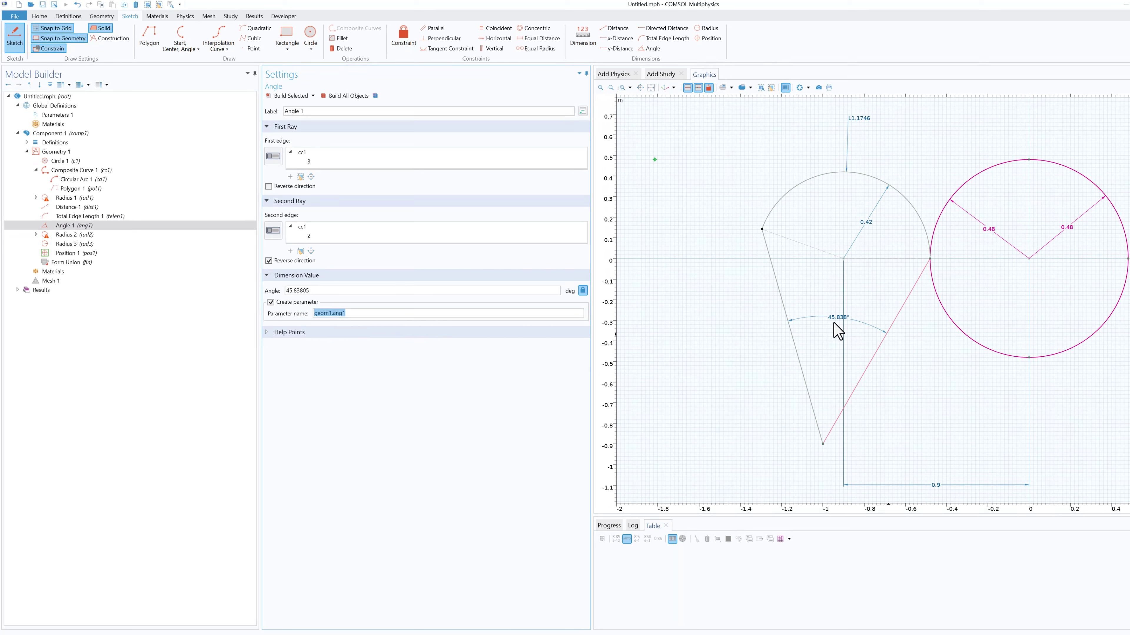
Create parameters for the Angle 1, Radius 2, Radius 3 and Distance 1 dimensions, and build all objects
{"action": "left_click", "coordinate": [349, 96]}
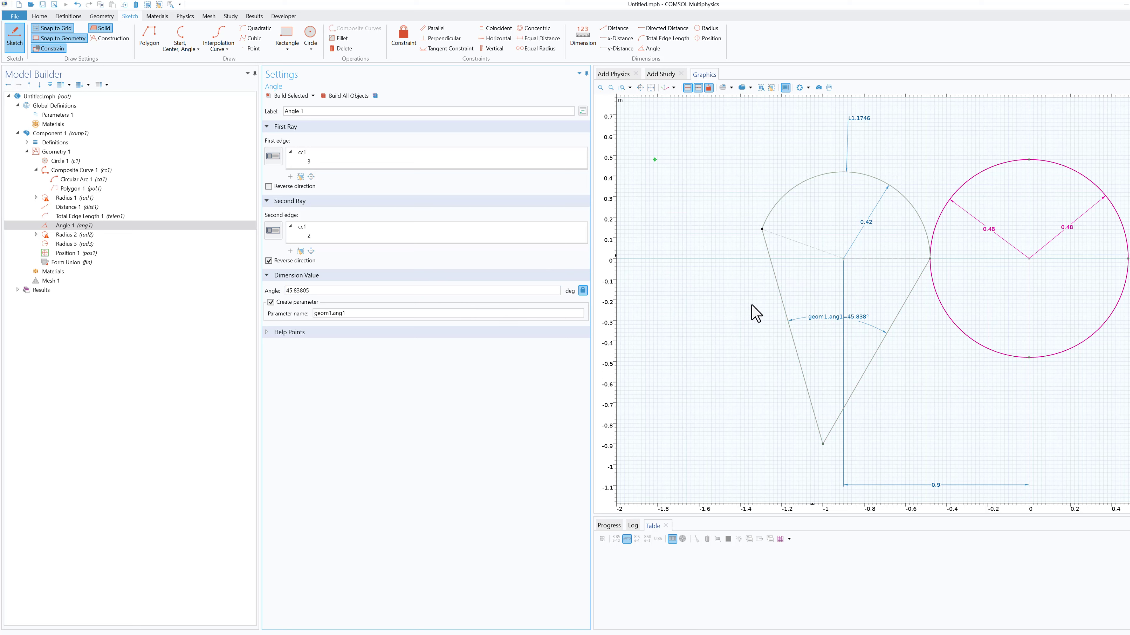
{"action": "left_click", "coordinate": [383, 312]}
{"action": "left_click", "coordinate": [36, 234]}
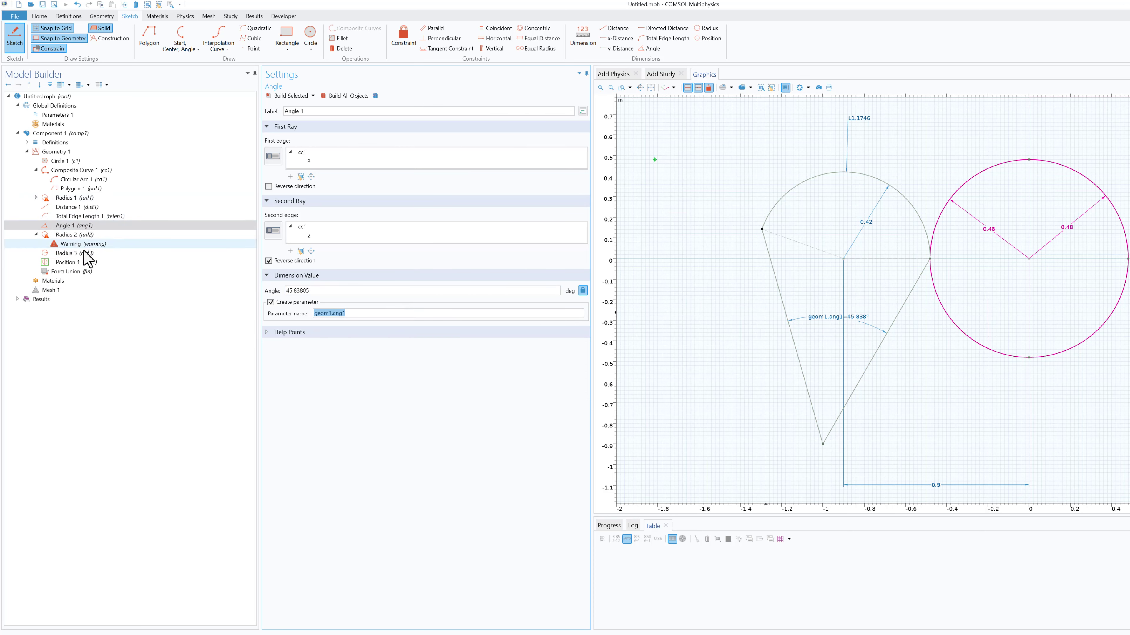
{"action": "left_click", "coordinate": [73, 235]}
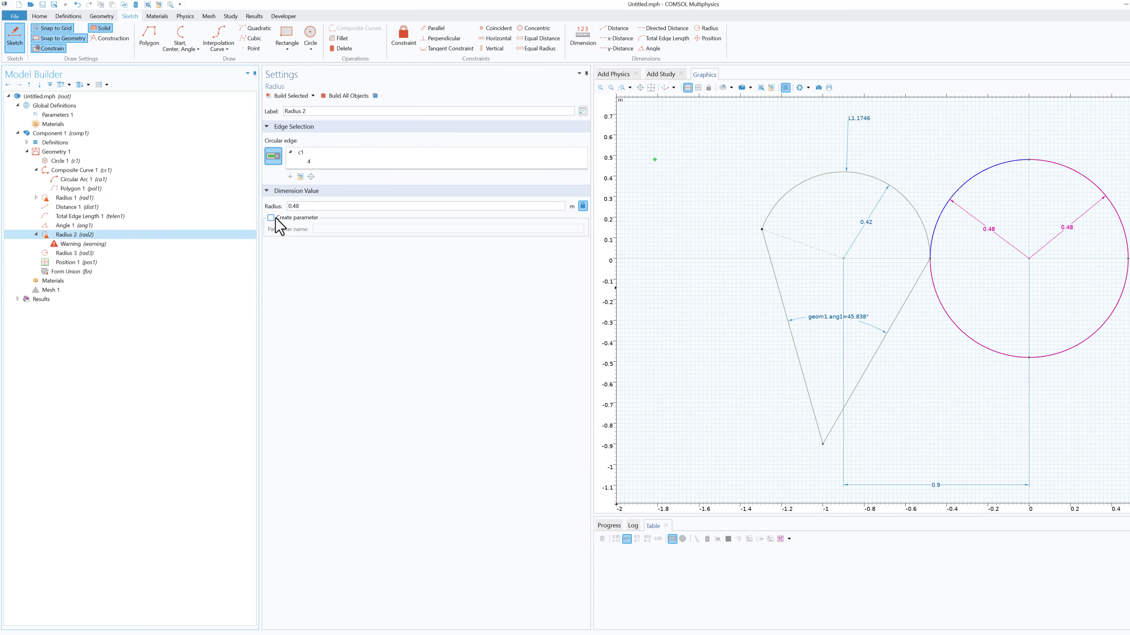
{"action": "left_click", "coordinate": [73, 253]}
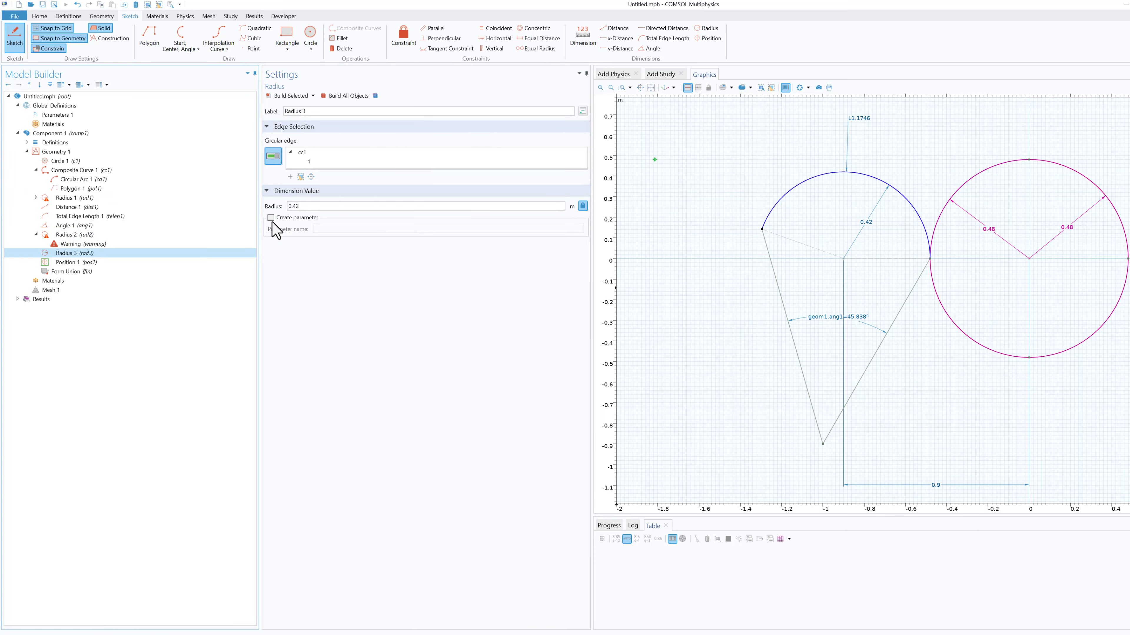
{"action": "left_click", "coordinate": [73, 207]}
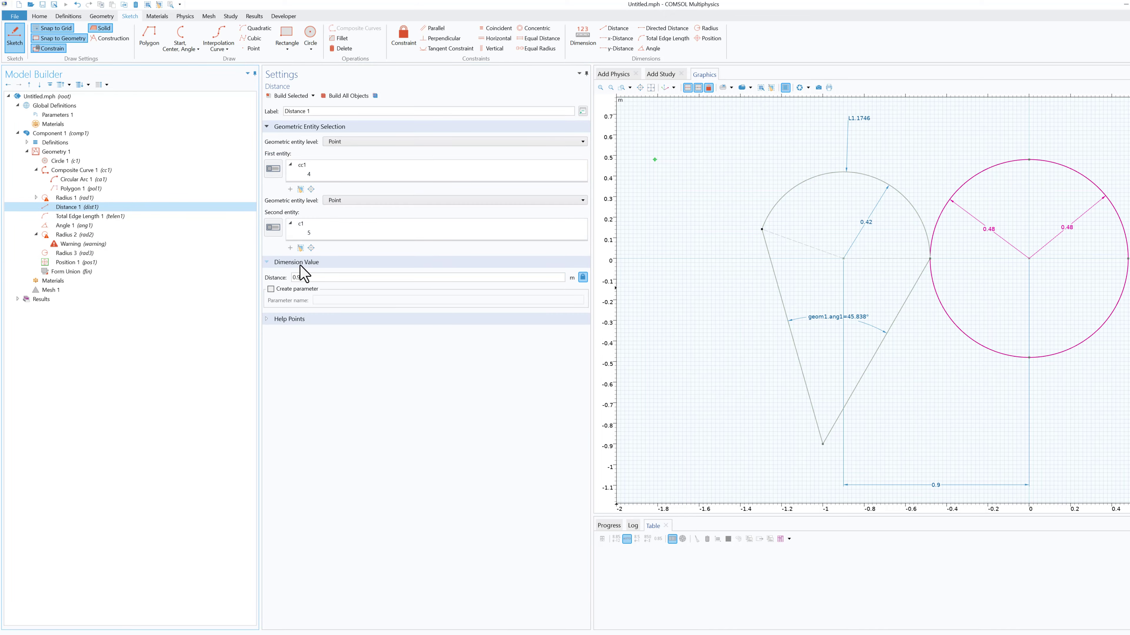
{"action": "left_click", "coordinate": [271, 289]}
{"action": "left_click", "coordinate": [348, 95]}
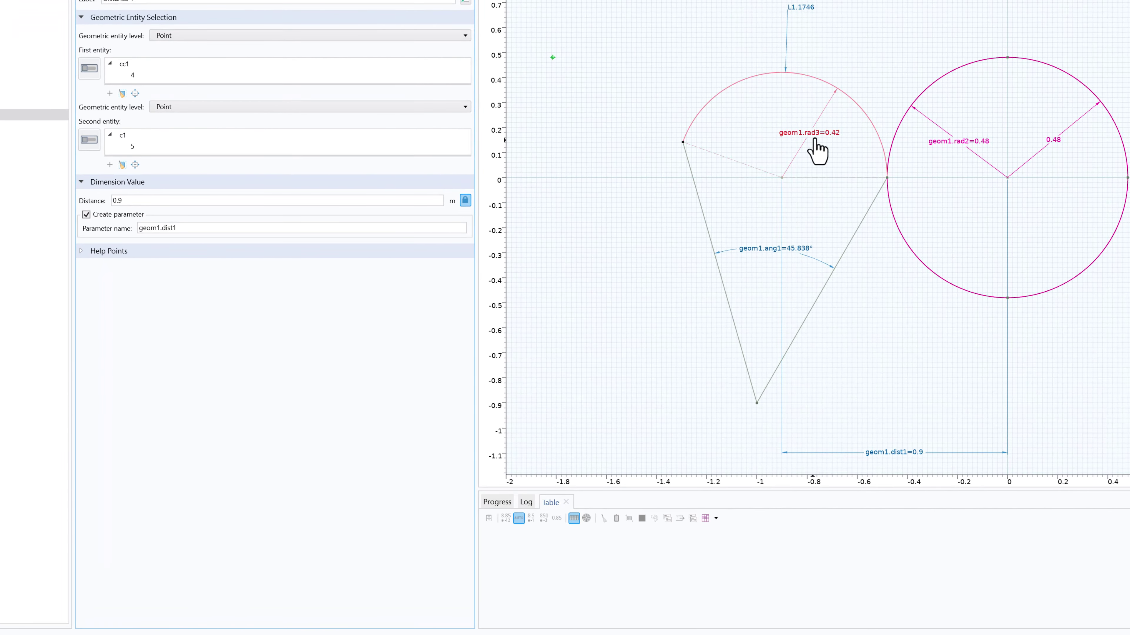
Display the settings of Geometry 1 and leave sketch mode
{"action": "scroll", "coordinate": [818, 151], "scroll_direction": "up", "scroll_amount": 5}
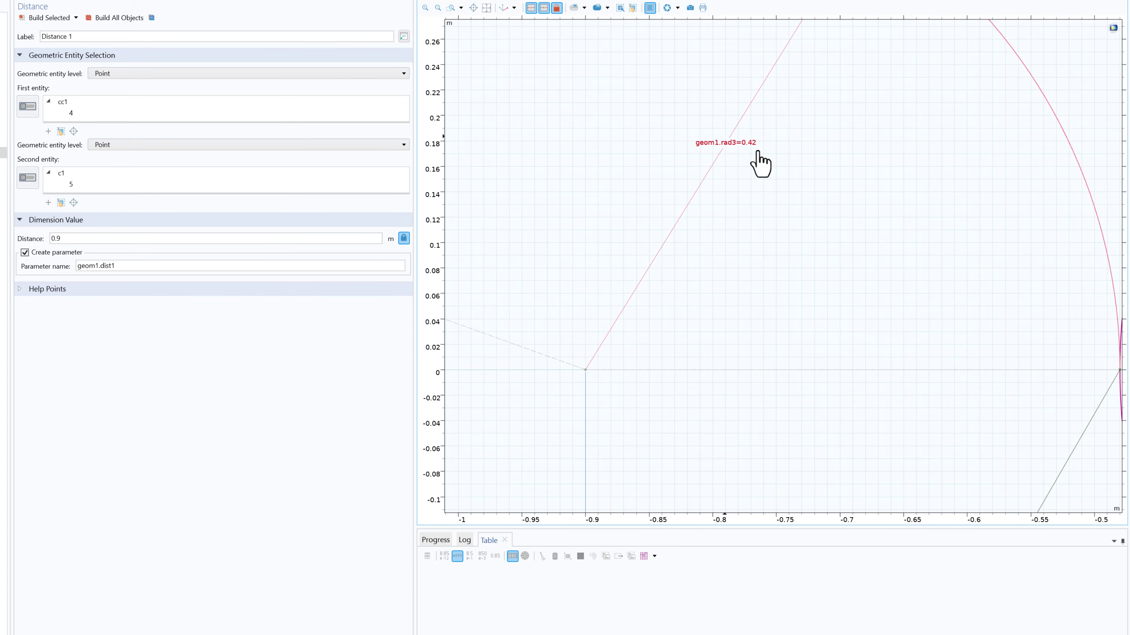
{"action": "scroll", "coordinate": [760, 164], "scroll_direction": "down", "scroll_amount": 5}
{"action": "scroll", "coordinate": [857, 219], "scroll_direction": "up", "scroll_amount": 1}
{"action": "scroll", "coordinate": [849, 247], "scroll_direction": "down", "scroll_amount": 2}
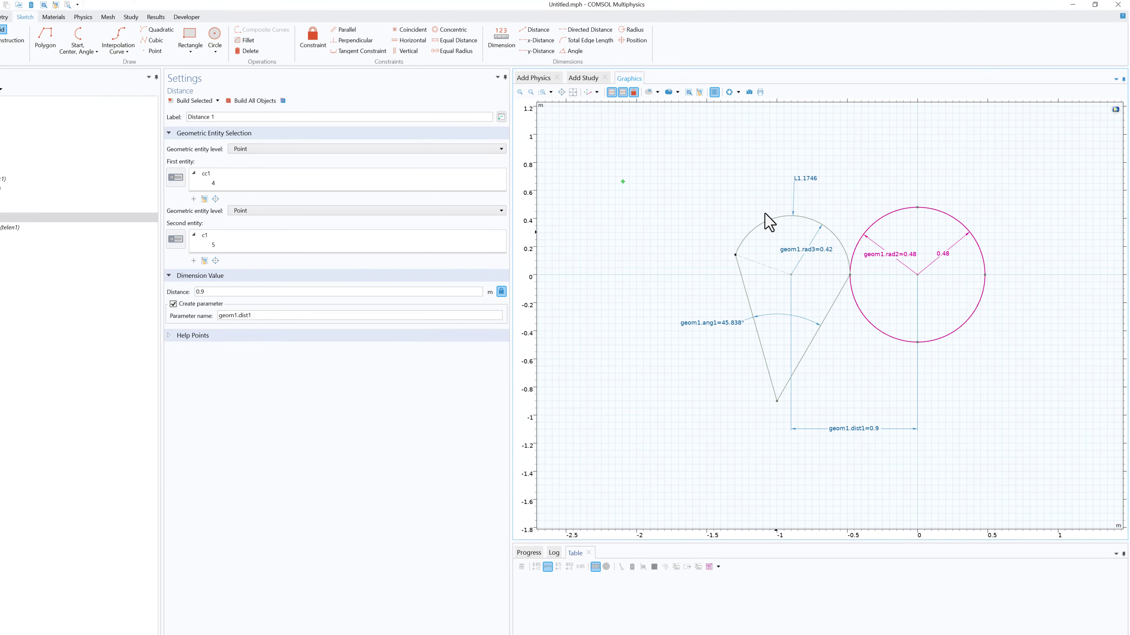
{"action": "left_click", "coordinate": [127, 159]}
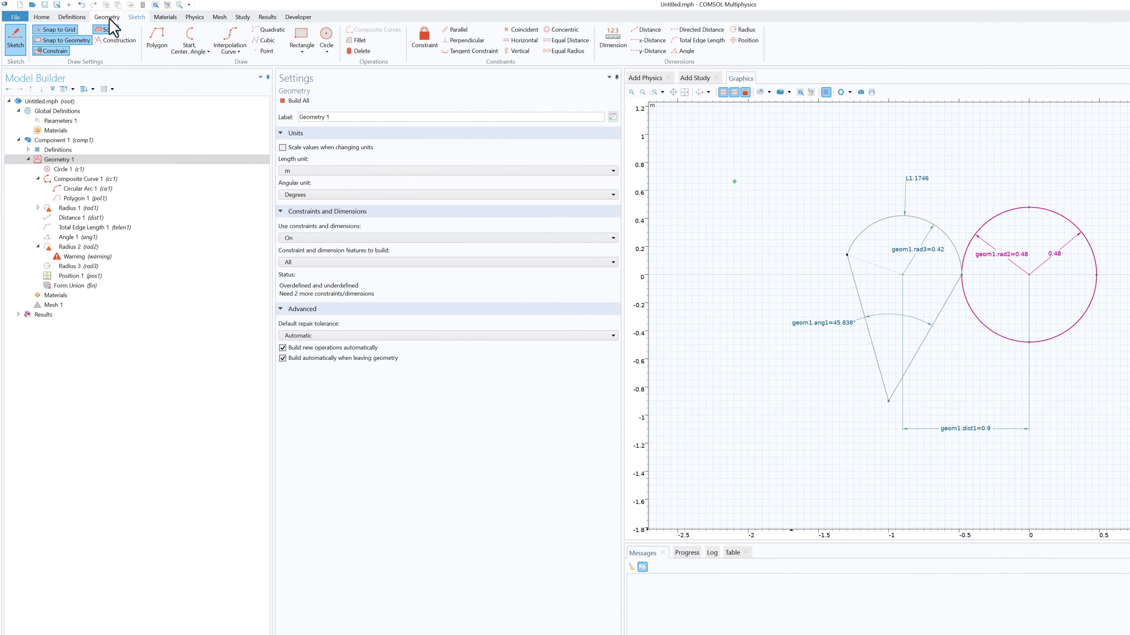
{"action": "left_click", "coordinate": [18, 43]}
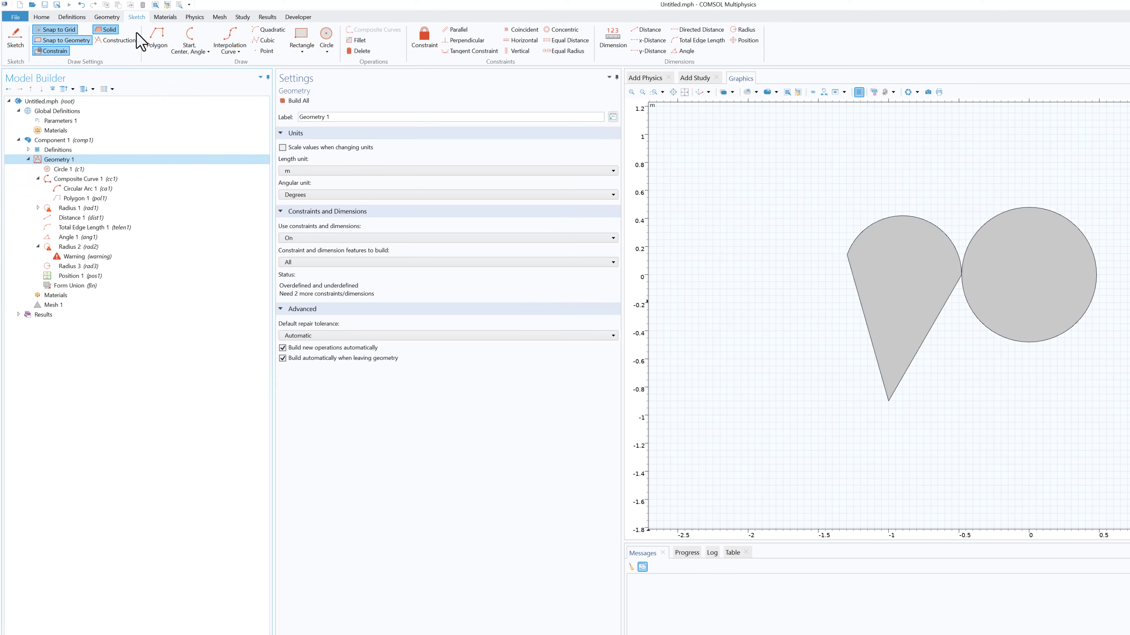
Add an Explicit Selection at domain level to the geometry and choose the circle's domain for it
{"action": "left_click", "coordinate": [106, 17]}
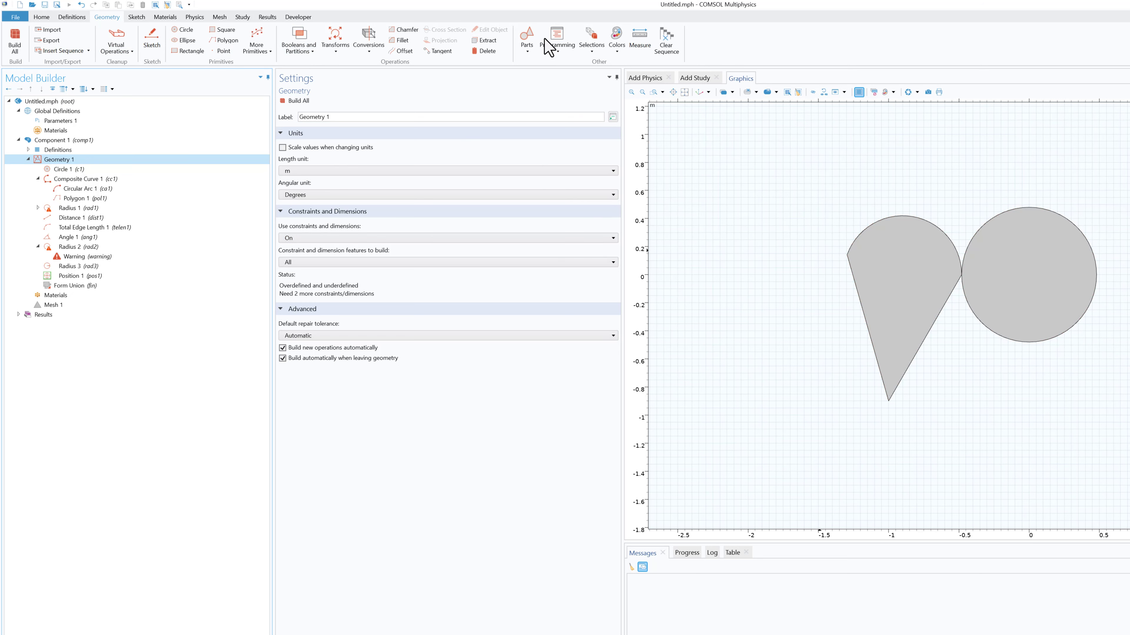
{"action": "left_click", "coordinate": [592, 44]}
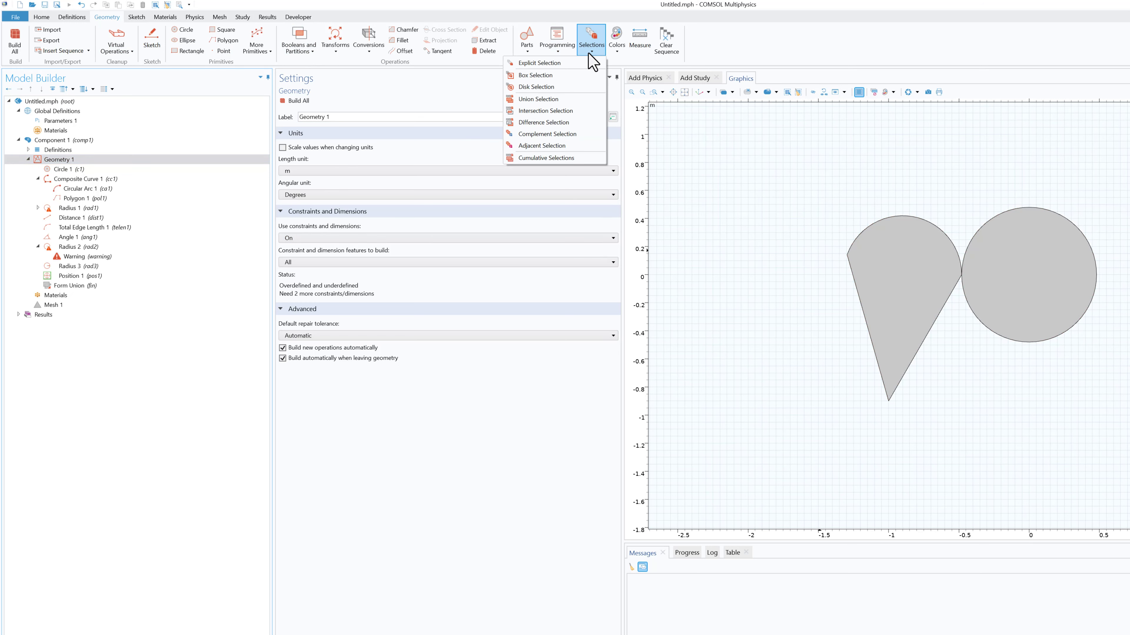
{"action": "left_click", "coordinate": [545, 64]}
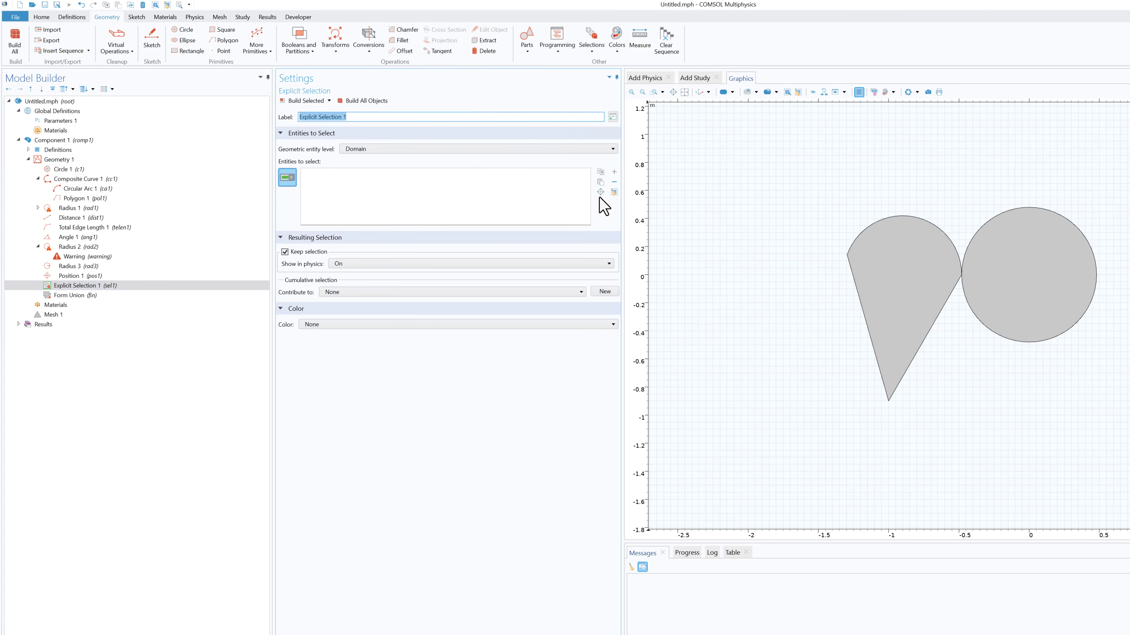
{"action": "left_click", "coordinate": [1008, 260]}
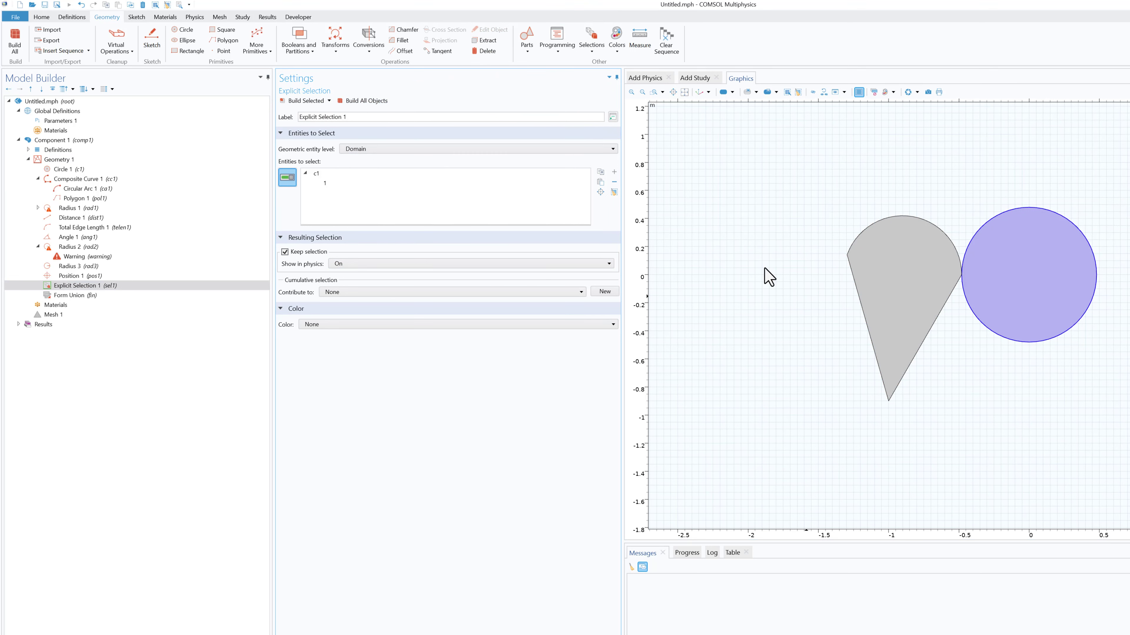
Measure the area and perimeter of the circle's domain, read the result and clear the messages
{"action": "left_click", "coordinate": [639, 41]}
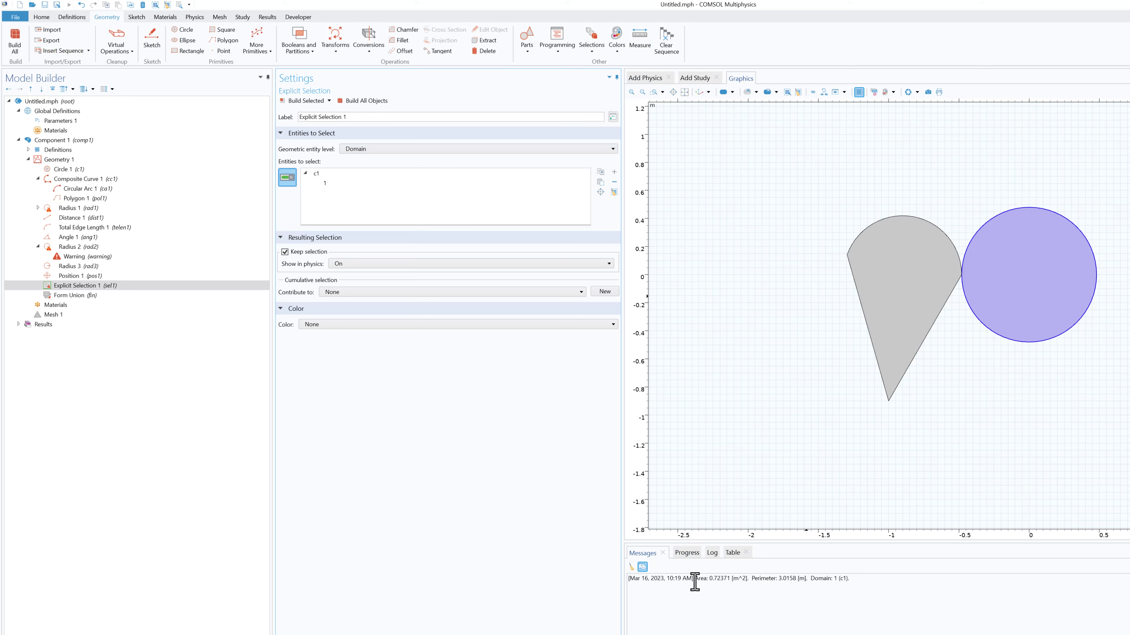
{"action": "left_click_drag", "start_coordinate": [695, 581], "coordinate": [632, 581]}
{"action": "left_click", "coordinate": [759, 583]}
{"action": "left_click", "coordinate": [830, 580]}
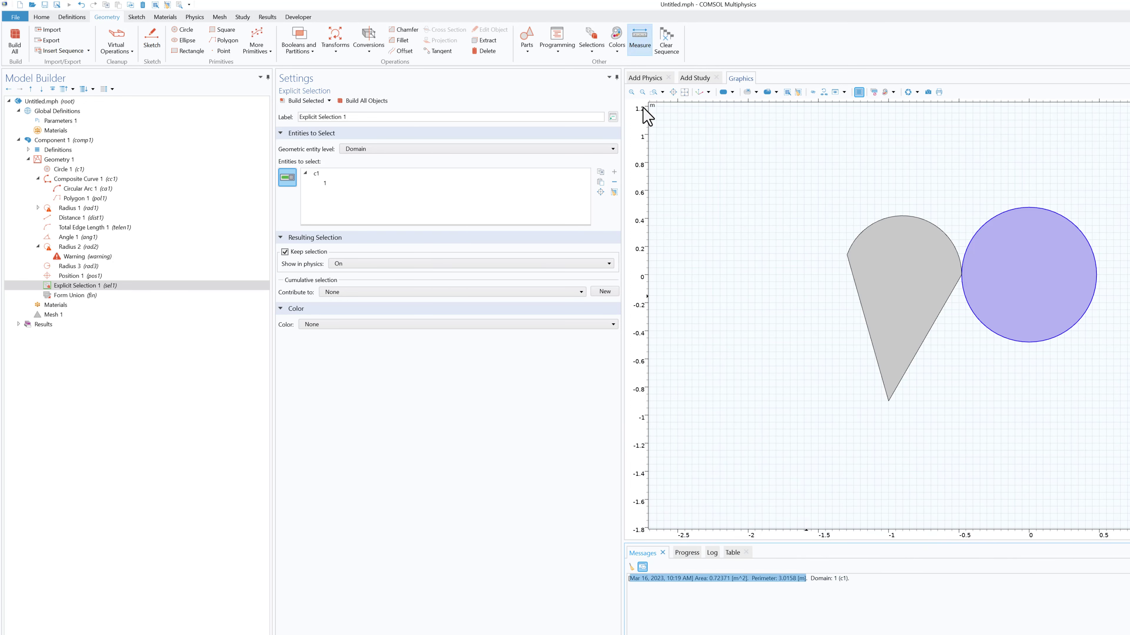
{"action": "left_click", "coordinate": [803, 588]}
{"action": "left_click", "coordinate": [631, 567]}
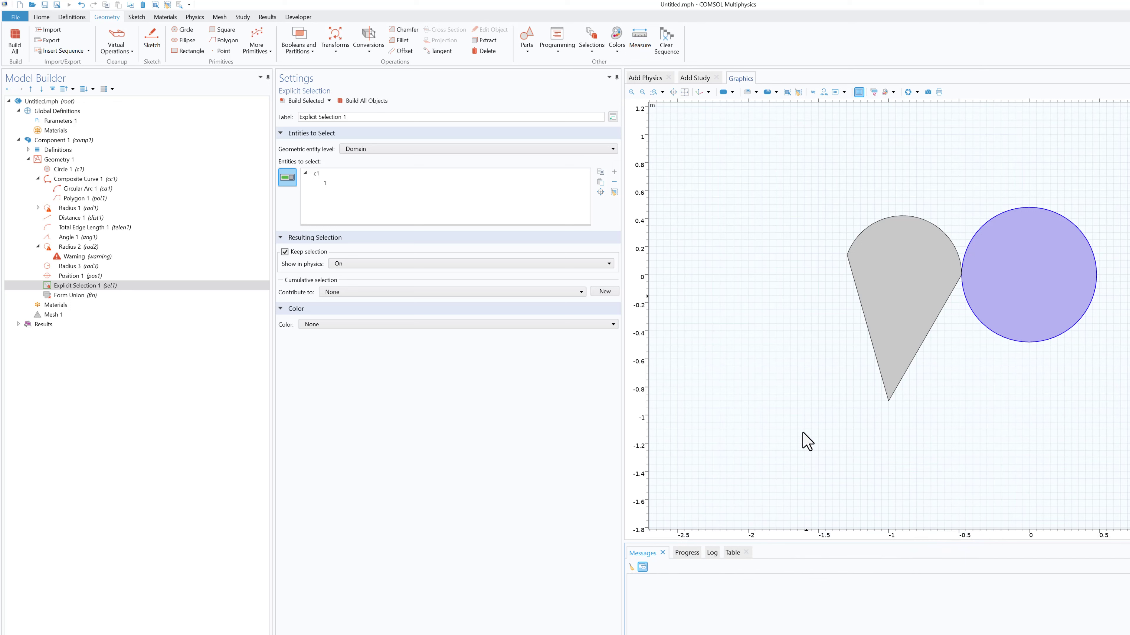
Replace the circle's domain with the composite curve's domain in Explicit Selection 1, and measure that domain's area and perimeter
{"action": "left_click", "coordinate": [1042, 276]}
{"action": "left_click", "coordinate": [880, 275]}
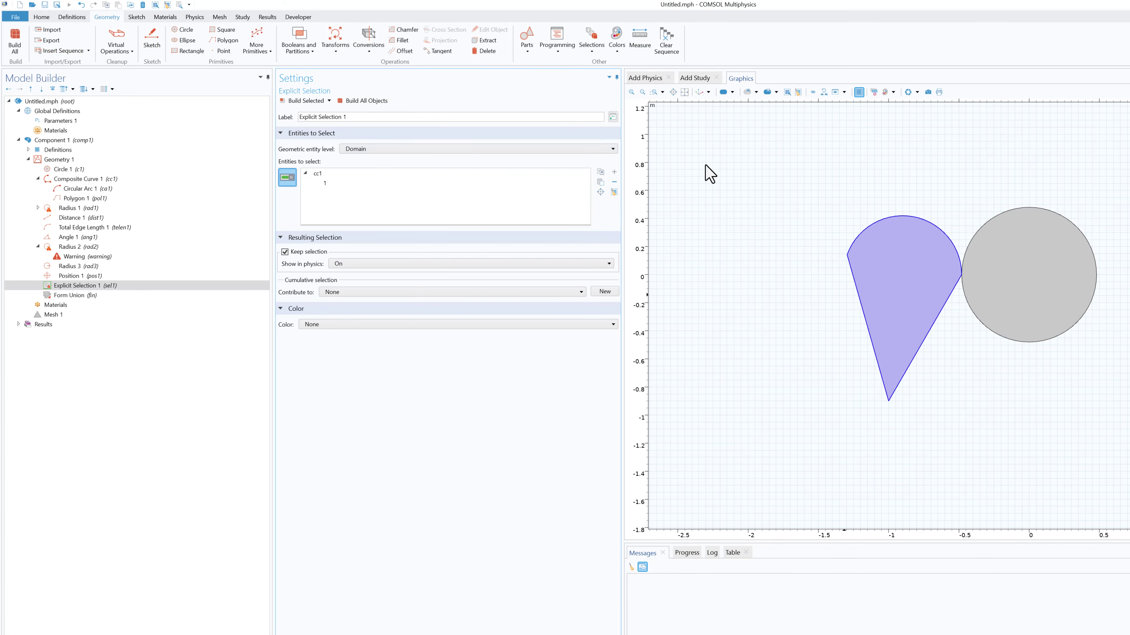
{"action": "left_click", "coordinate": [640, 39]}
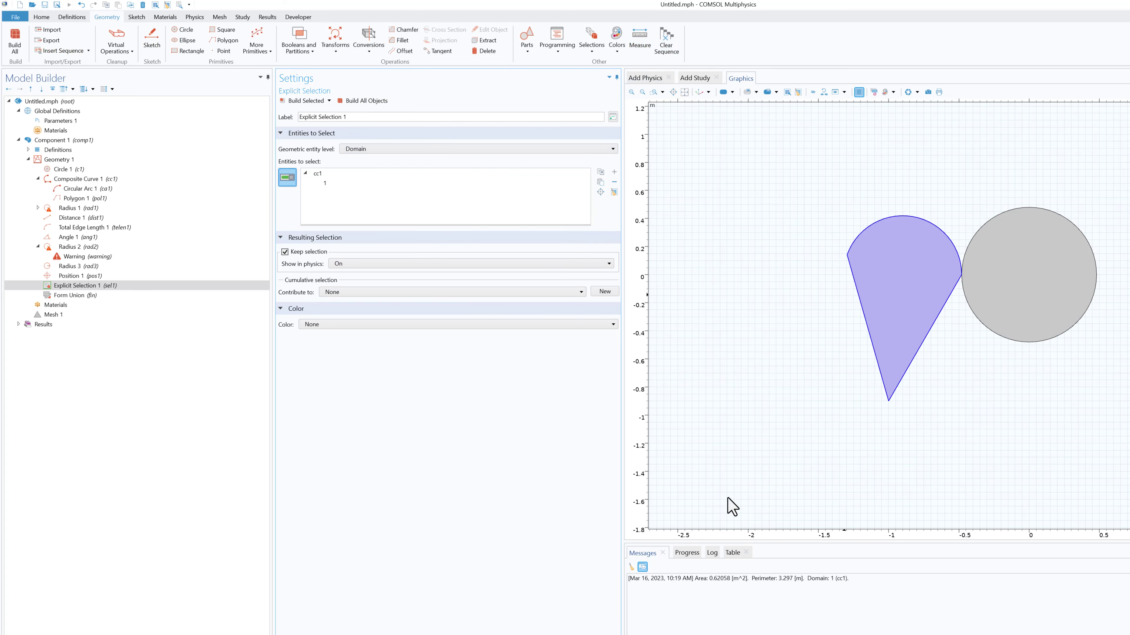
{"action": "left_click_drag", "start_coordinate": [694, 580], "coordinate": [802, 580]}
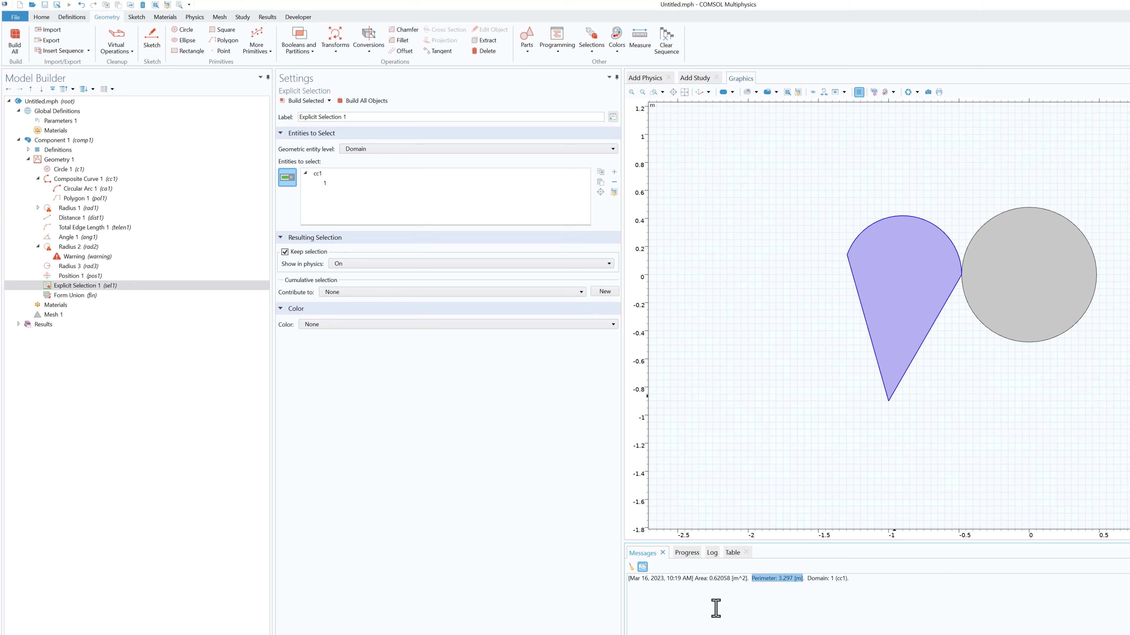
Display the settings of the Radius 3 dimension and turn sketch mode back on for the geometry
{"action": "left_click", "coordinate": [132, 16]}
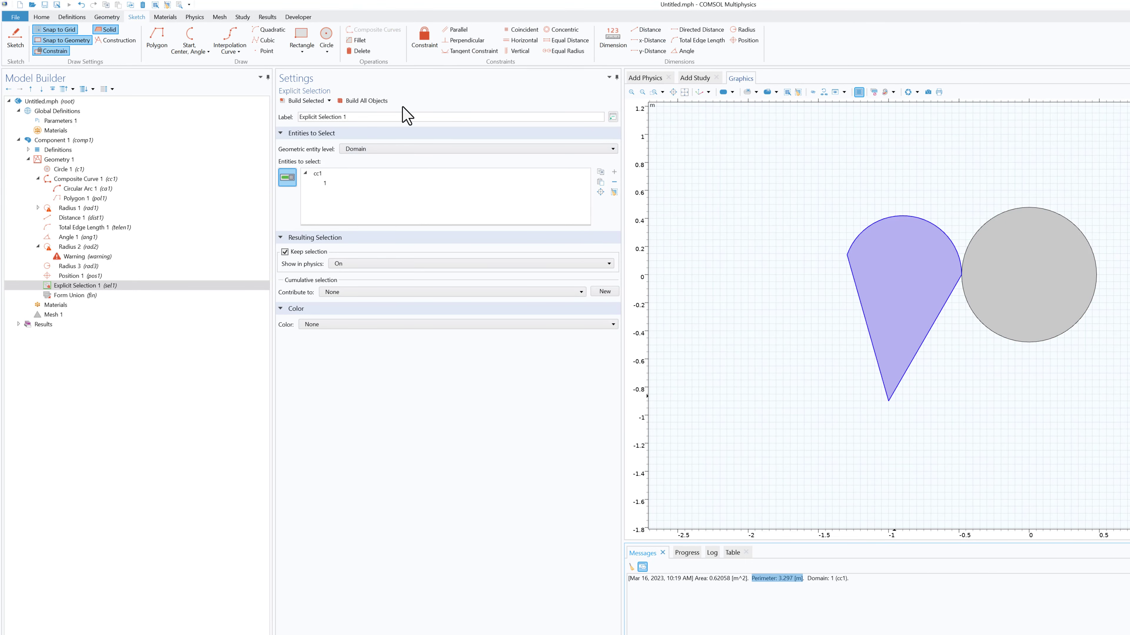
{"action": "left_click", "coordinate": [91, 267]}
{"action": "left_click", "coordinate": [378, 242]}
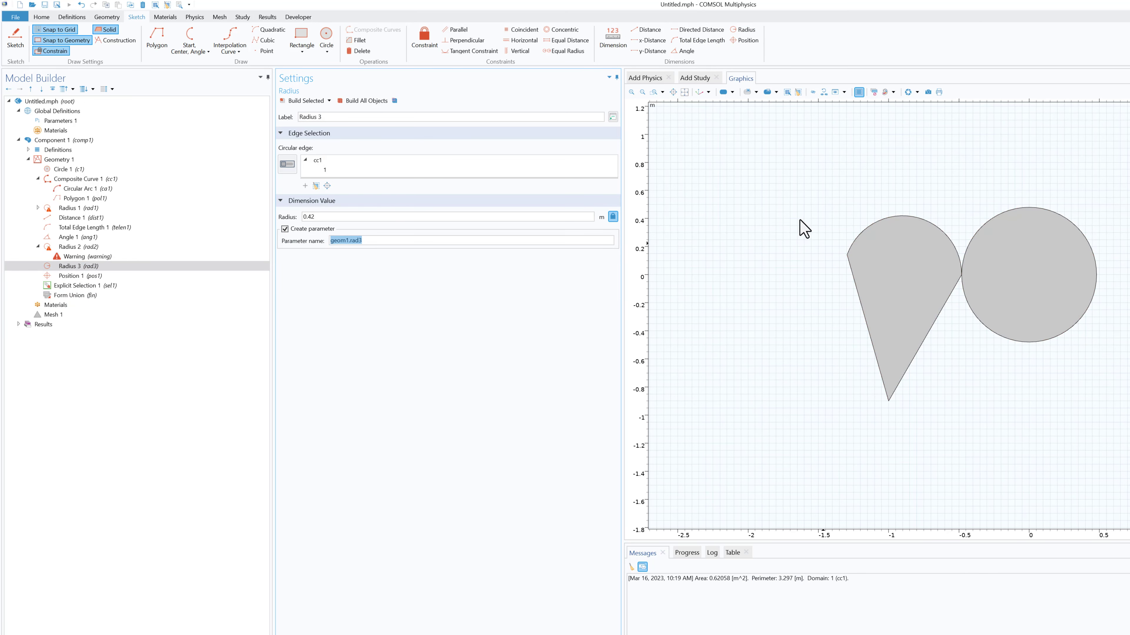
{"action": "left_click", "coordinate": [107, 17]}
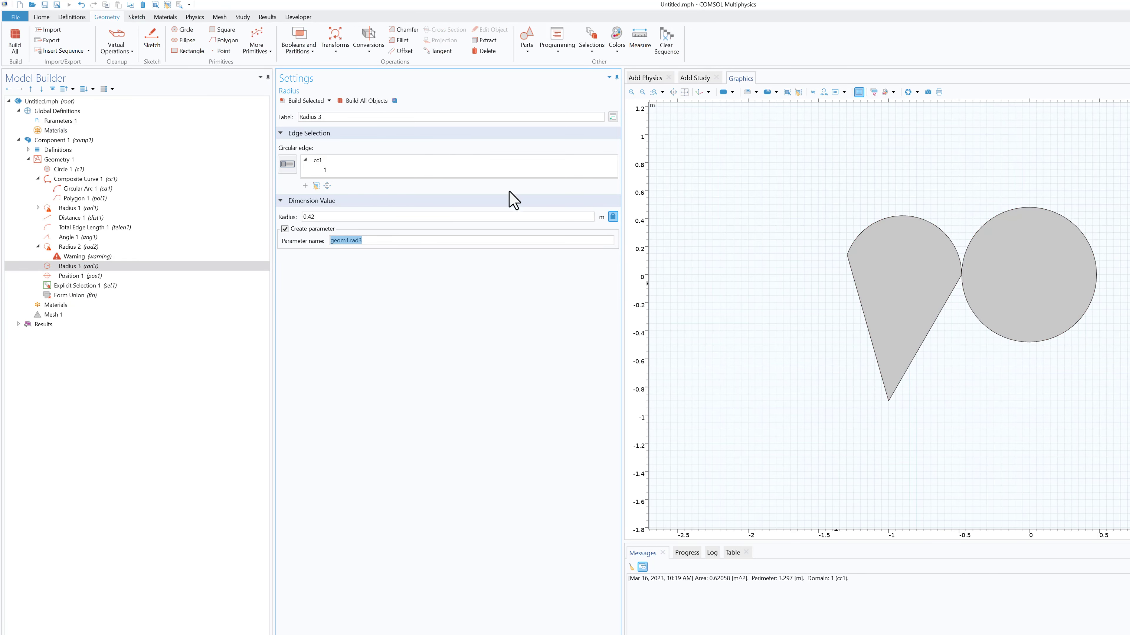
{"action": "left_click", "coordinate": [137, 17]}
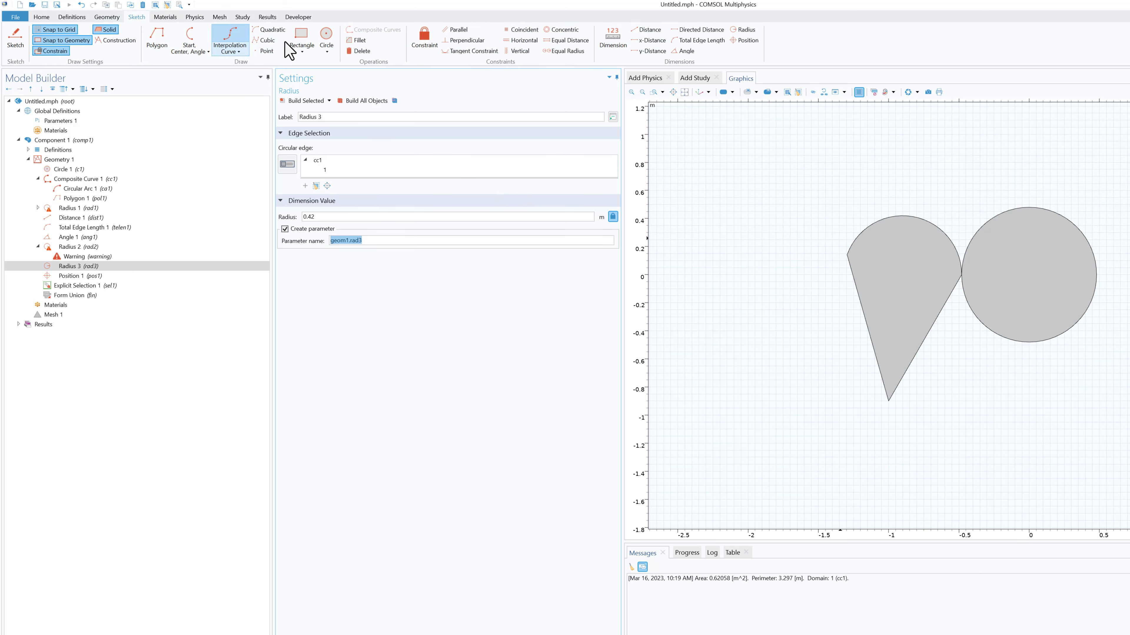
{"action": "left_click", "coordinate": [15, 41]}
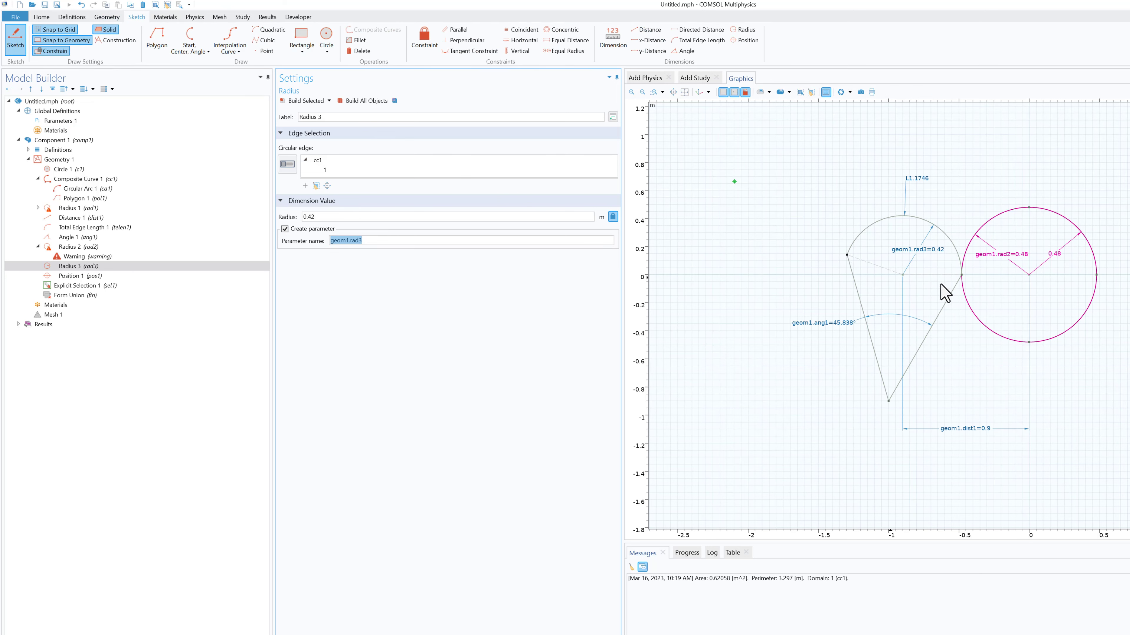